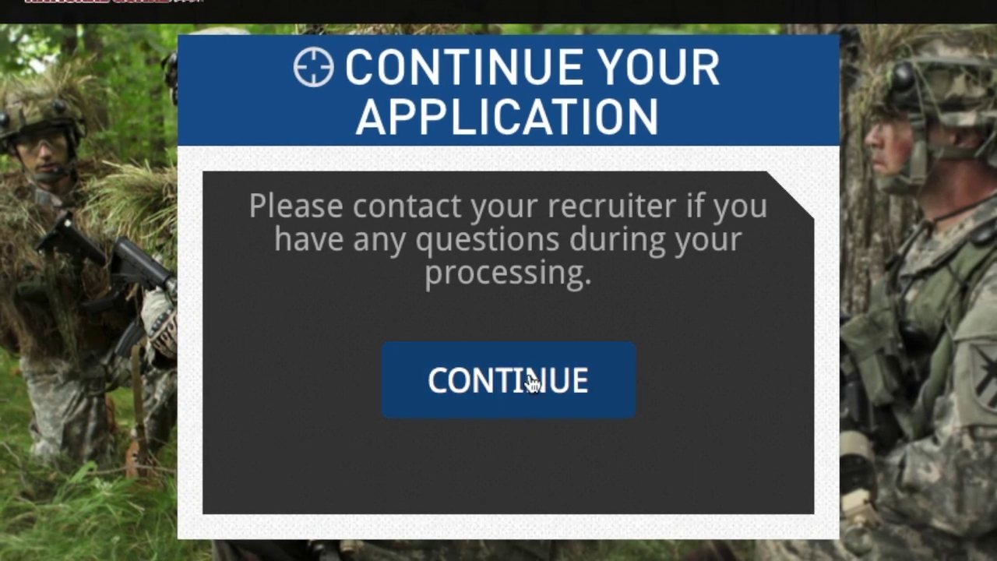
Continue the application and bring up the list of questionnaires by topic
{"action": "left_click", "coordinate": [479, 380]}
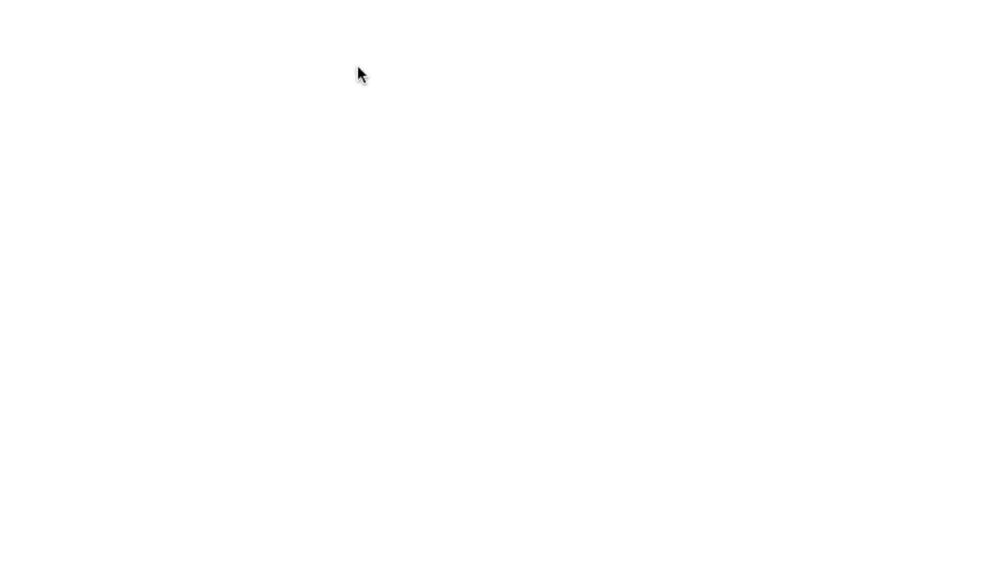
{"action": "scroll", "coordinate": [387, 370], "scroll_direction": "down", "scroll_amount": 2}
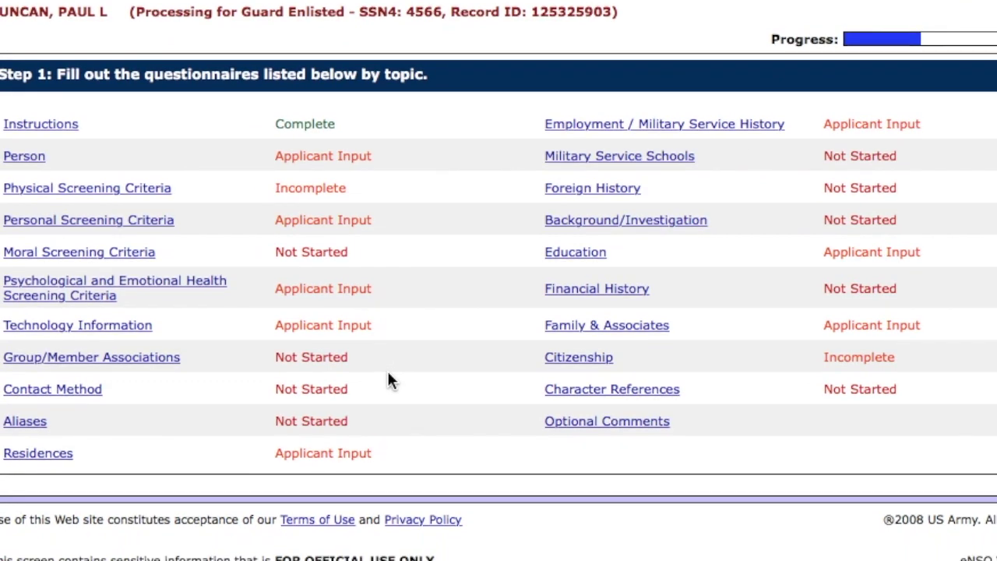
{"action": "scroll", "coordinate": [387, 372], "scroll_direction": "up", "scroll_amount": 2}
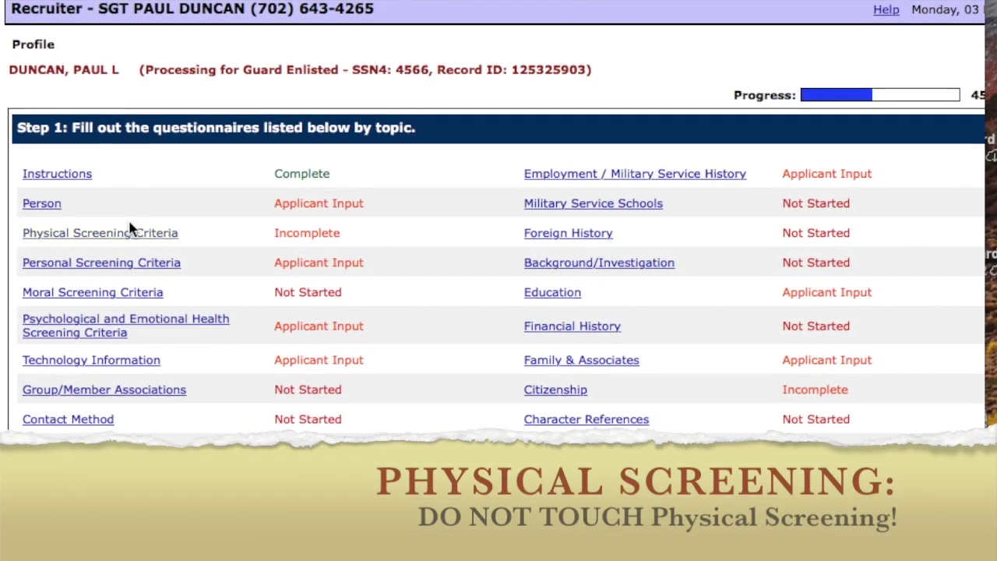
Highlight the Physical Screening Criteria and Moral Screening Criteria topics in the questionnaire list
{"action": "left_click", "coordinate": [95, 236]}
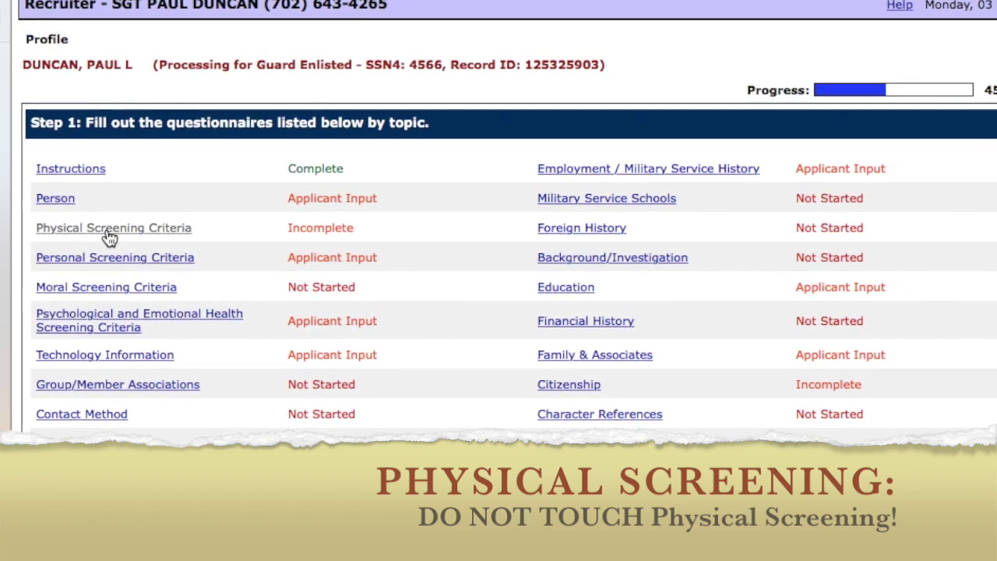
{"action": "left_click_drag", "start_coordinate": [211, 223], "coordinate": [33, 233]}
{"action": "left_click", "coordinate": [53, 234]}
{"action": "triple_click", "coordinate": [55, 232]}
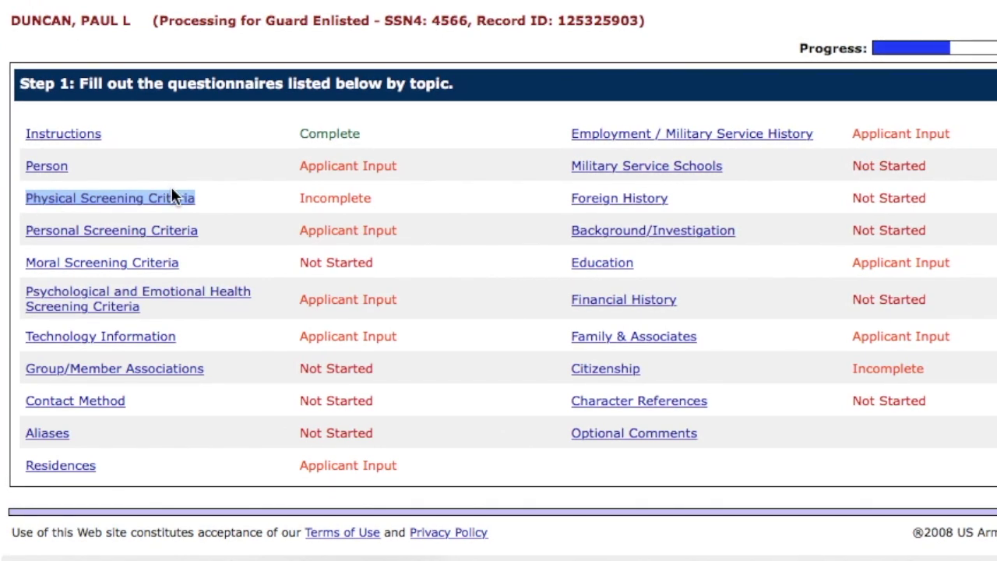
{"action": "left_click", "coordinate": [224, 196]}
{"action": "left_click", "coordinate": [197, 265]}
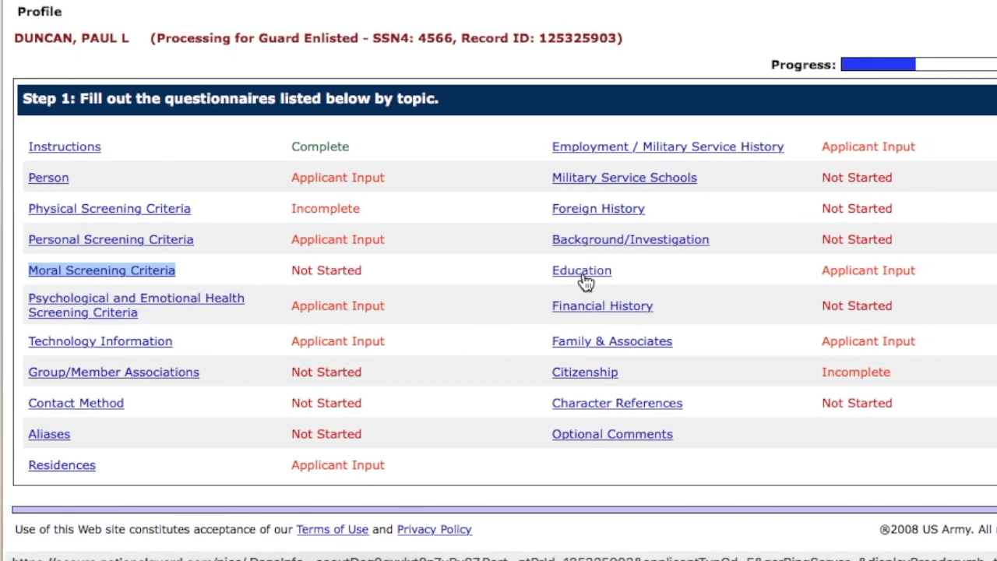
Open the Education topic and bring up Page 1 of its questionnaire
{"action": "left_click", "coordinate": [571, 273]}
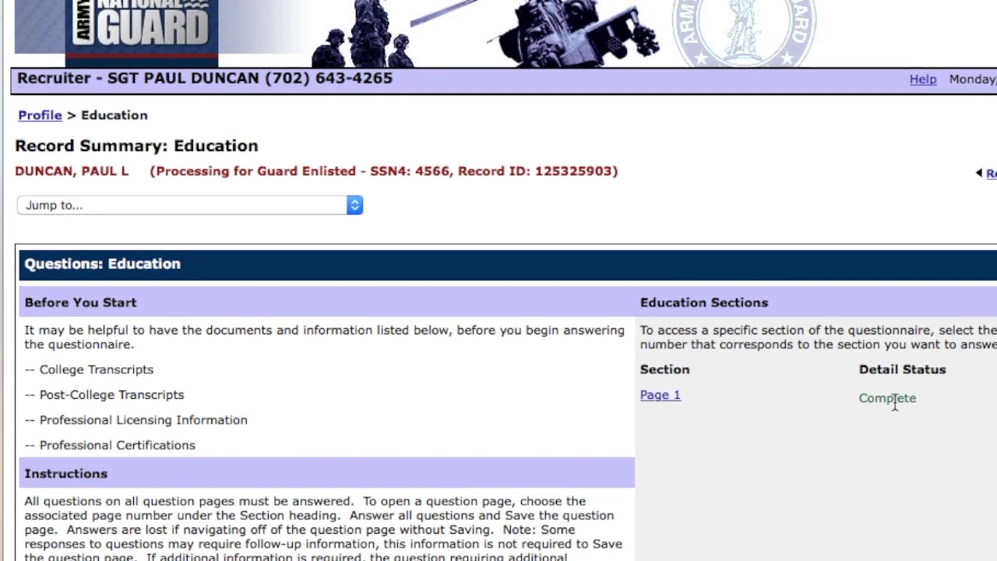
{"action": "scroll", "coordinate": [880, 394], "scroll_direction": "down", "scroll_amount": 3}
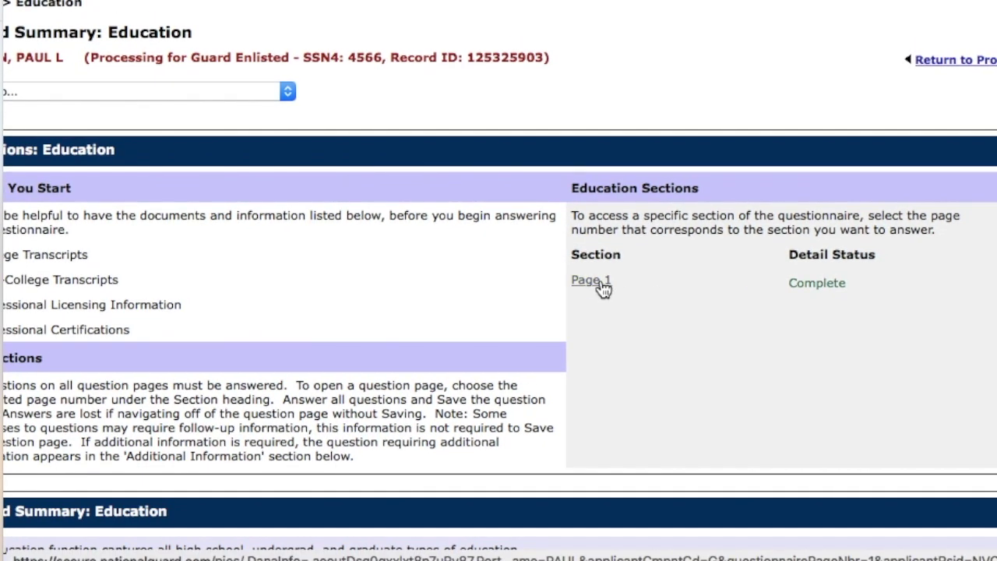
{"action": "scroll", "coordinate": [604, 288], "scroll_direction": "down", "scroll_amount": 5}
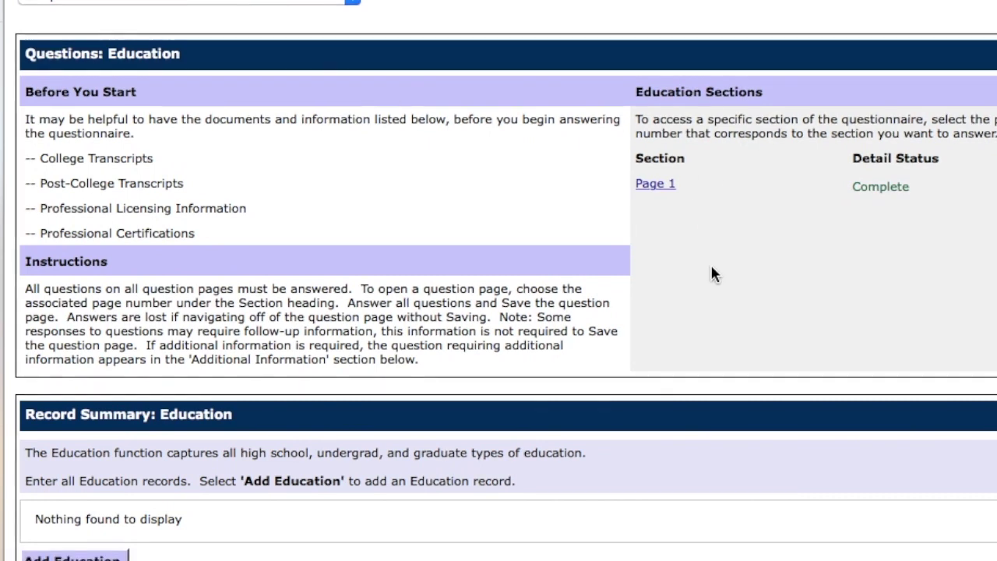
{"action": "scroll", "coordinate": [702, 304], "scroll_direction": "down", "scroll_amount": 2}
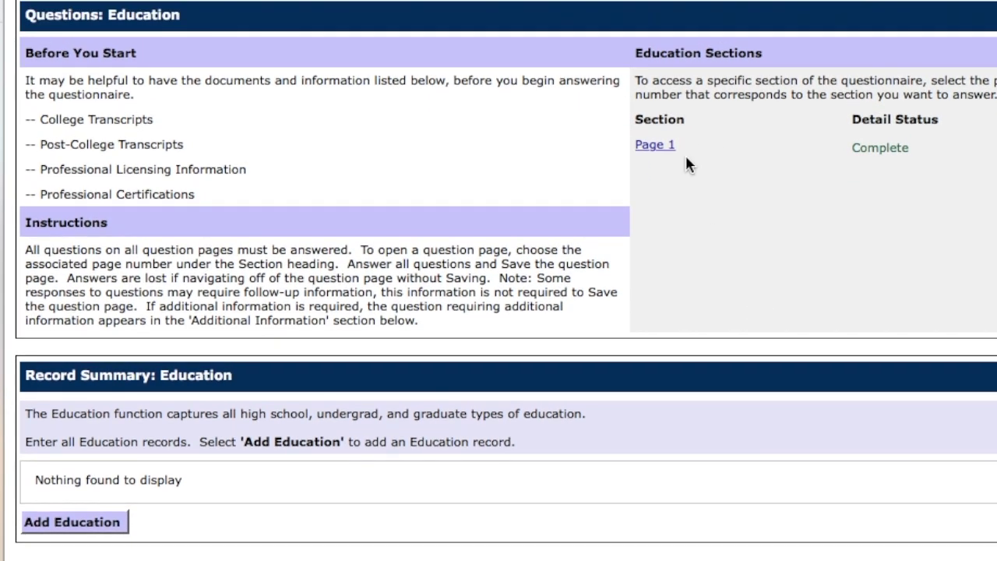
{"action": "left_click", "coordinate": [655, 147]}
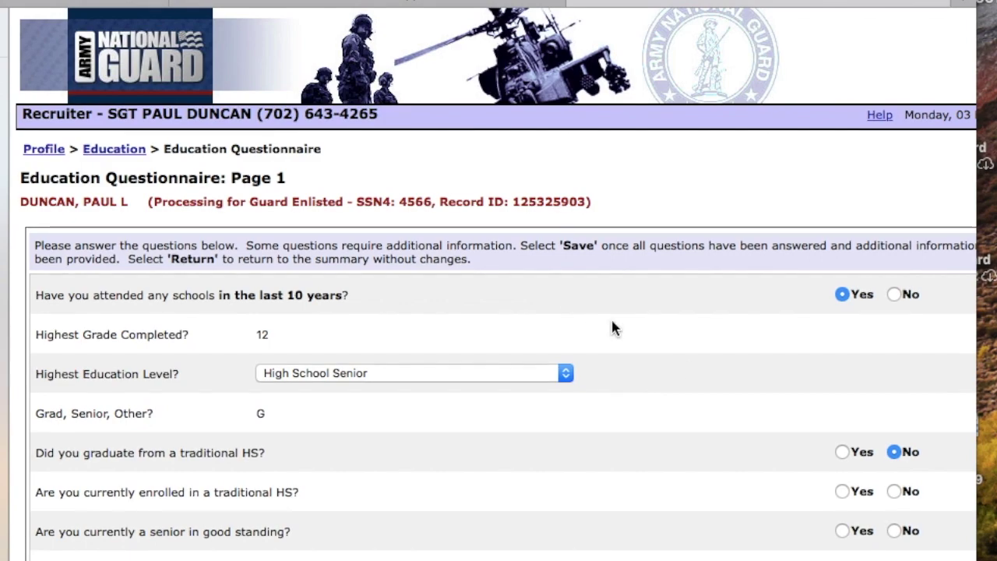
Review the questions on Page 1 of the Education questionnaire and return to the Education summary
{"action": "scroll", "coordinate": [538, 428], "scroll_direction": "down", "scroll_amount": 5}
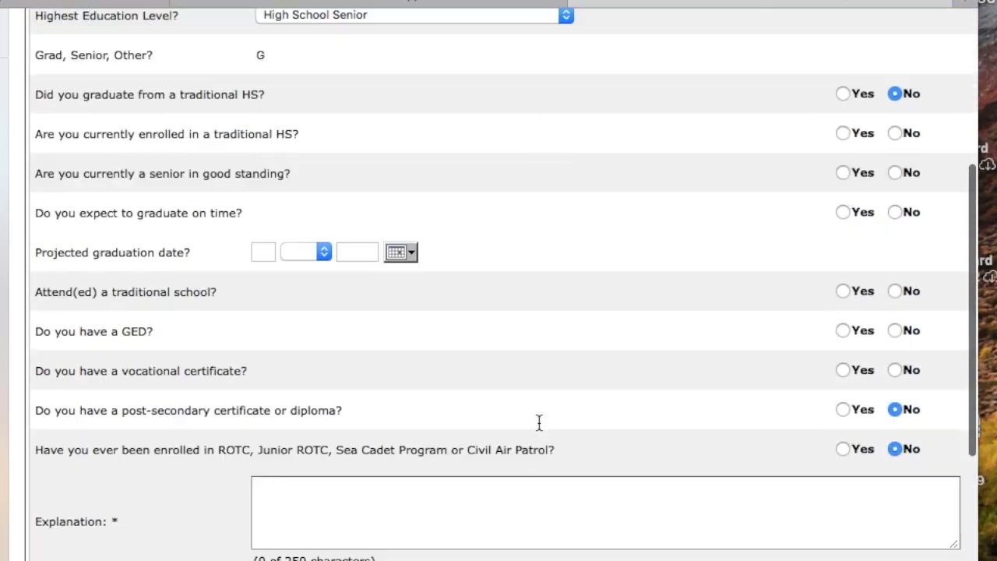
{"action": "scroll", "coordinate": [538, 421], "scroll_direction": "down", "scroll_amount": 3}
{"action": "left_click", "coordinate": [34, 439]}
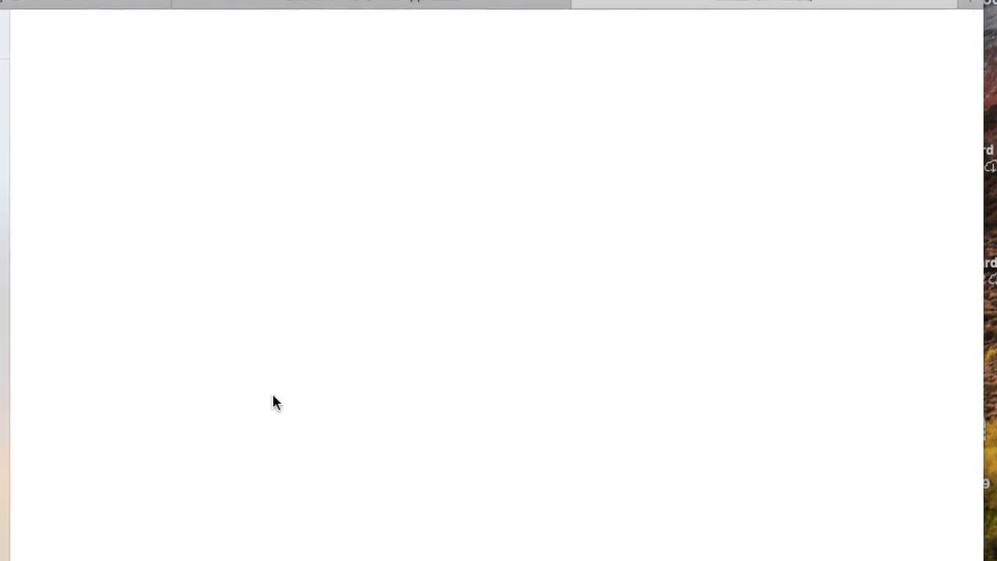
Start a new education record from the Education record summary
{"action": "scroll", "coordinate": [542, 434], "scroll_direction": "down", "scroll_amount": 4}
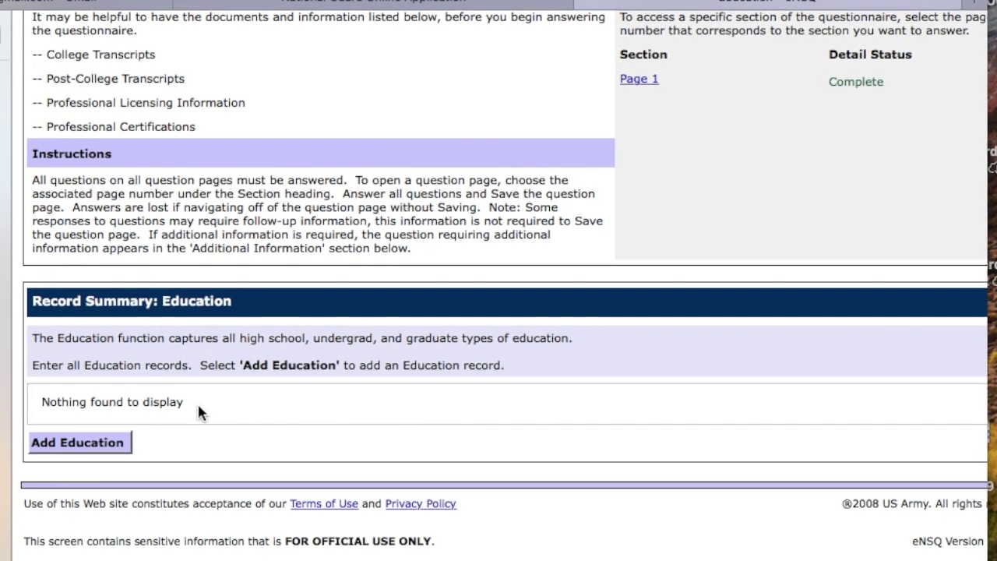
{"action": "left_click_drag", "start_coordinate": [190, 399], "coordinate": [36, 398]}
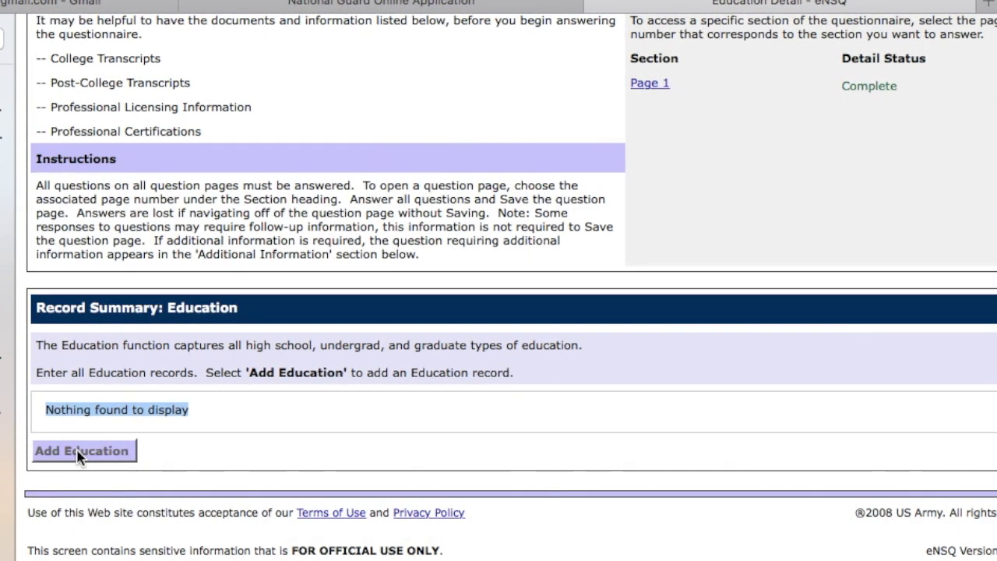
{"action": "left_click", "coordinate": [77, 451]}
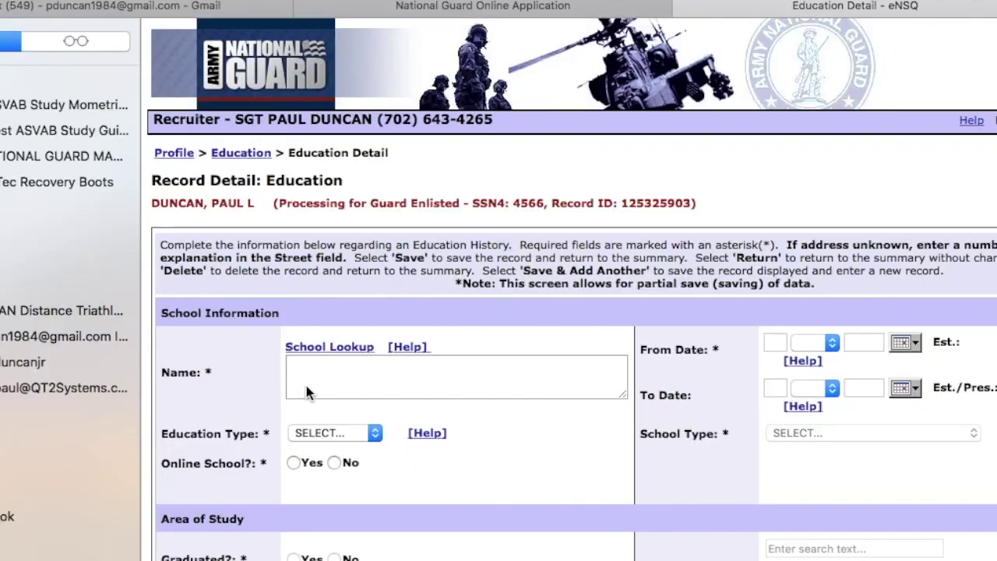
Look up schools for the education record by ZIP code 89002
{"action": "left_click", "coordinate": [347, 351]}
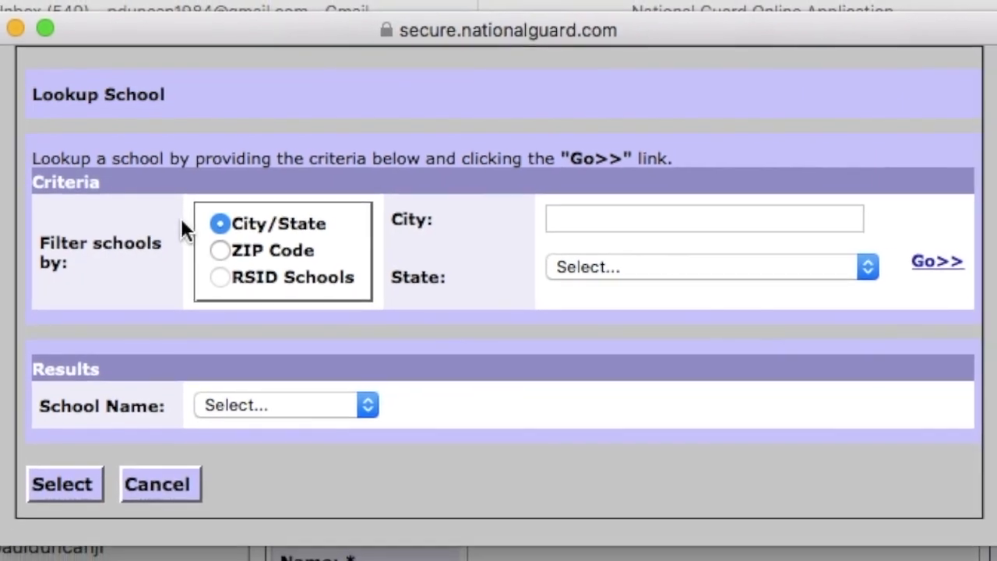
{"action": "left_click", "coordinate": [220, 250]}
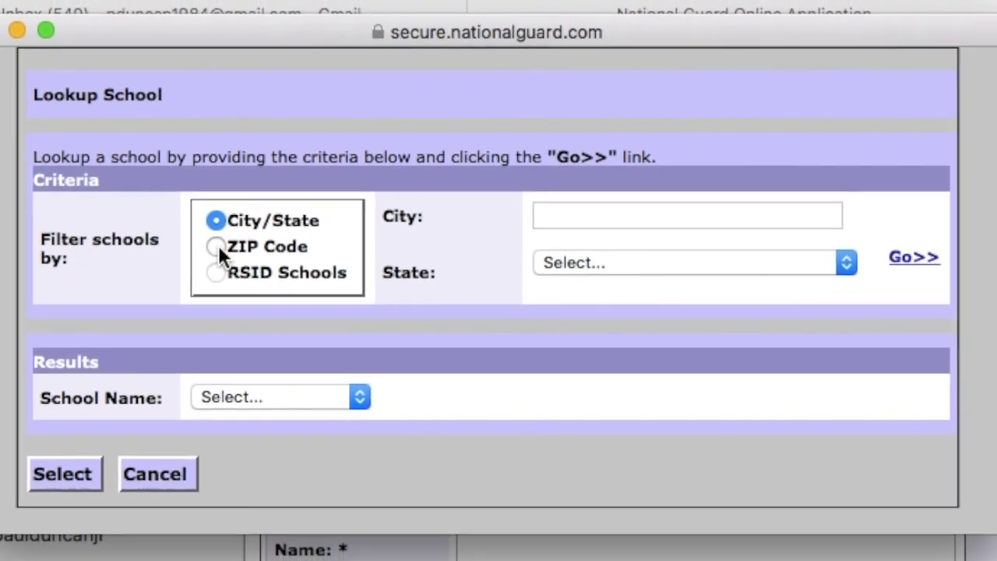
{"action": "left_click", "coordinate": [609, 220]}
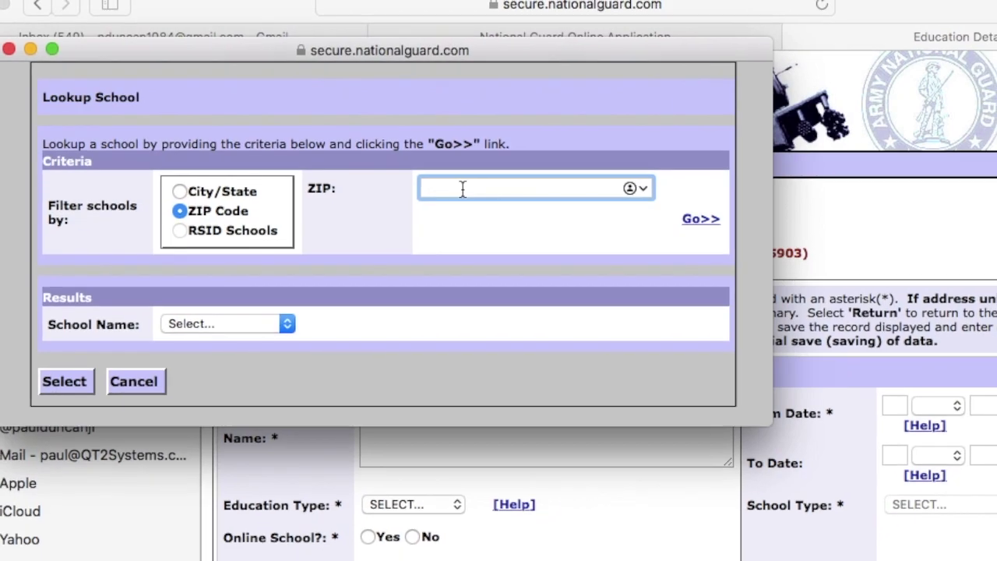
{"action": "type", "text": "89002"}
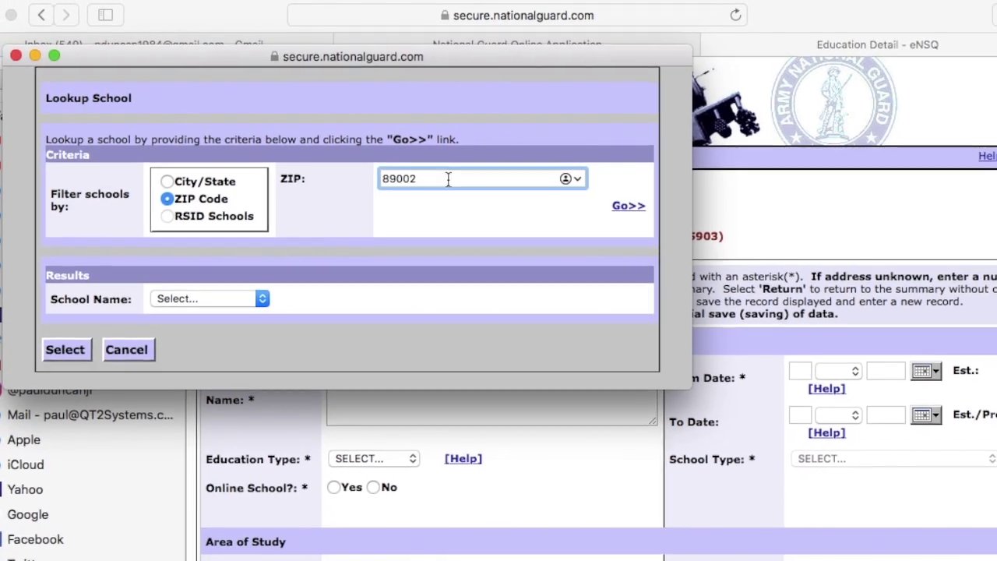
{"action": "left_click", "coordinate": [645, 209]}
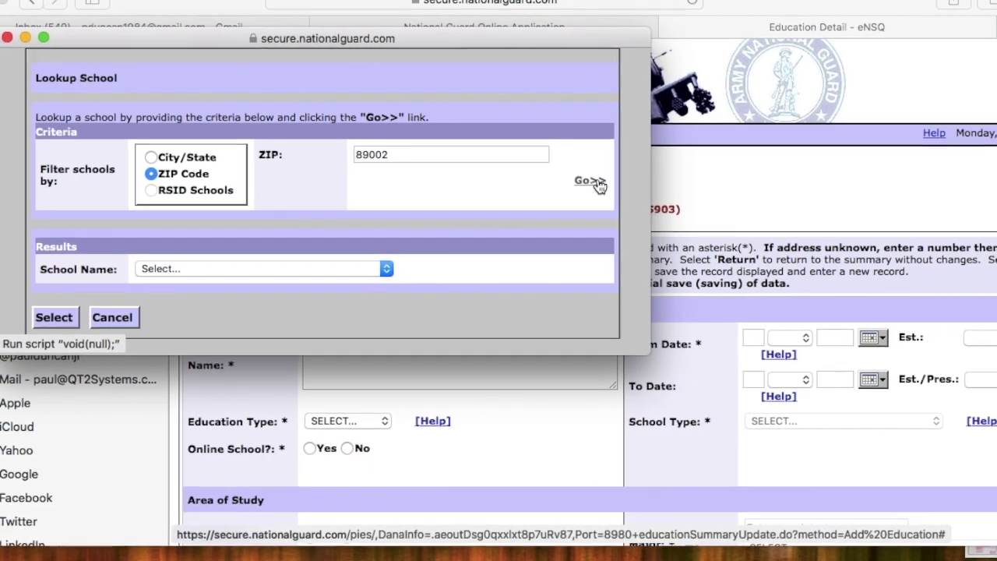
Choose FOOTHILL HIGH SCHOOL from the lookup results as the school for the education record
{"action": "left_click", "coordinate": [182, 269]}
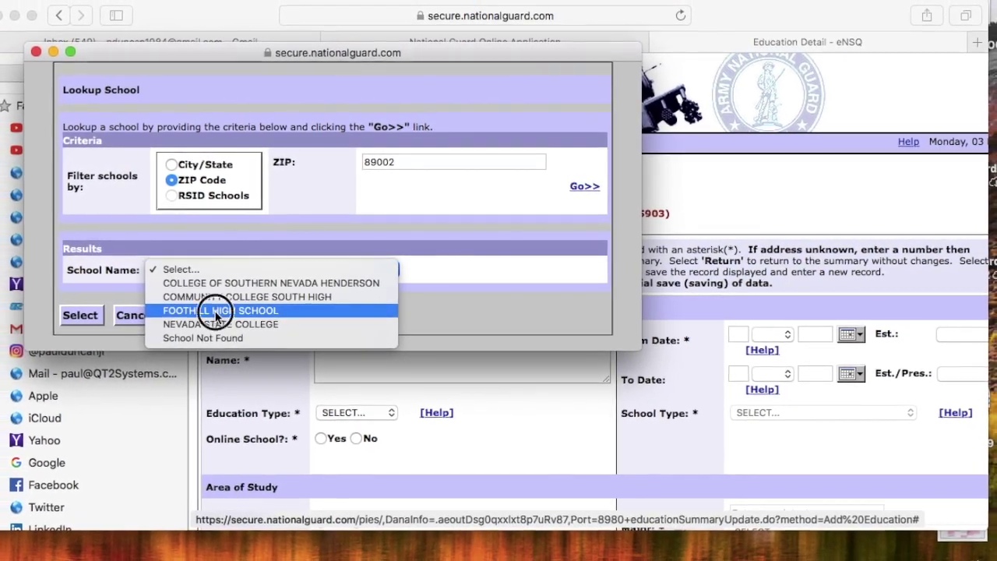
{"action": "left_click", "coordinate": [216, 310]}
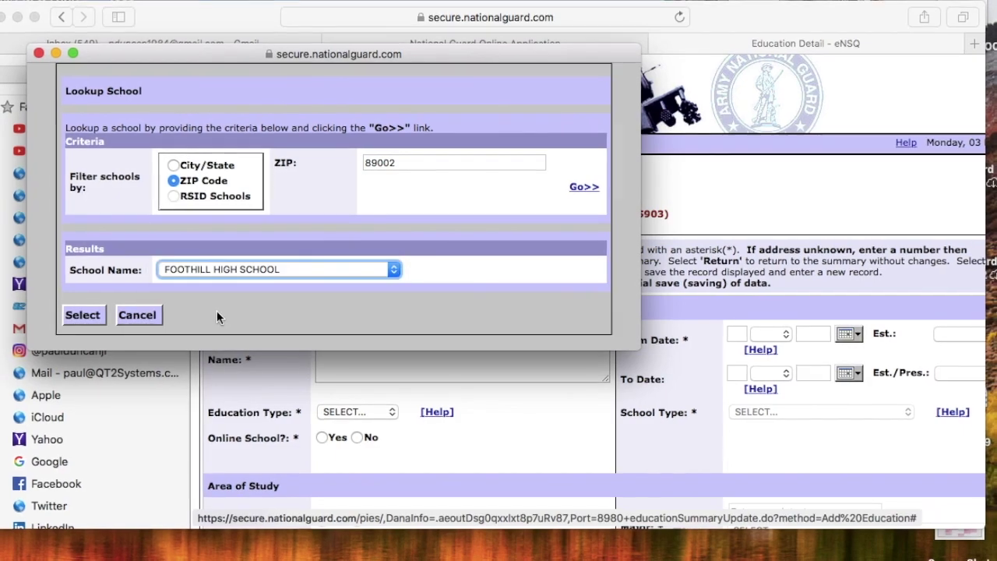
{"action": "left_click", "coordinate": [82, 315]}
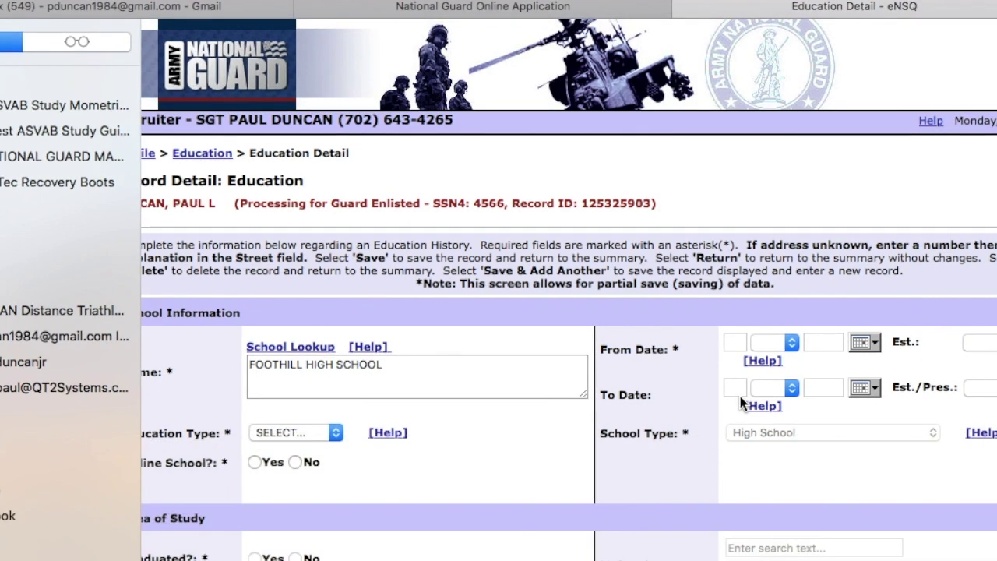
Look at the choices for the To Date's Est./Pres. setting and the Education Type
{"action": "left_click", "coordinate": [978, 388]}
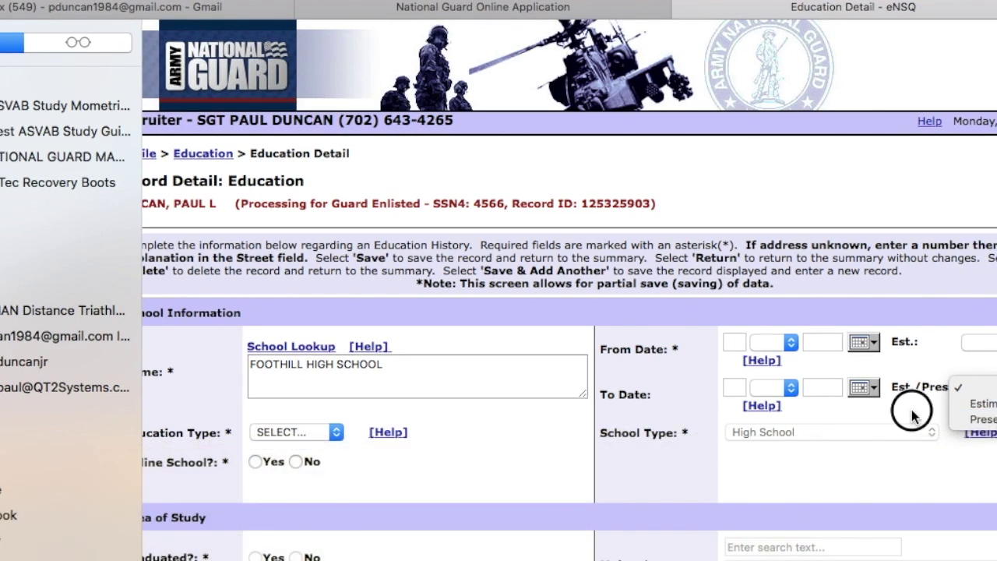
{"action": "left_click", "coordinate": [980, 420]}
{"action": "scroll", "coordinate": [538, 475], "scroll_direction": "down", "scroll_amount": 2}
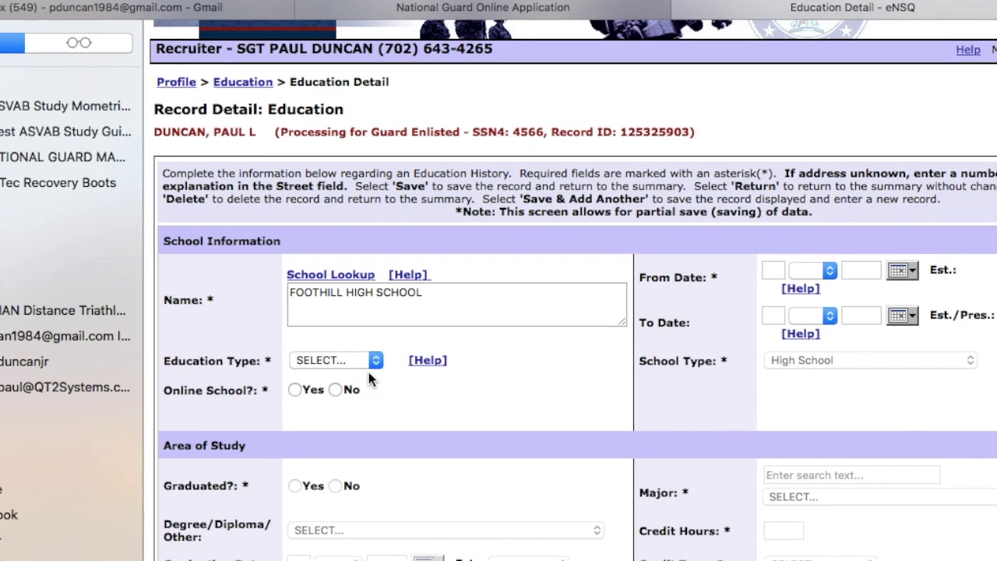
{"action": "left_click", "coordinate": [368, 363]}
{"action": "left_click", "coordinate": [575, 364]}
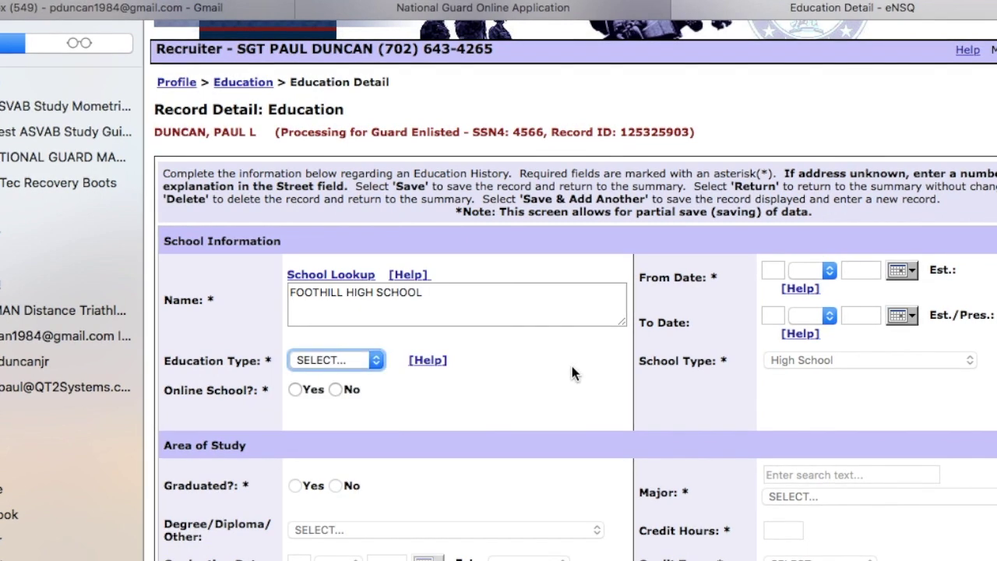
Answer No to the Online School question for the education record
{"action": "scroll", "coordinate": [551, 384], "scroll_direction": "down", "scroll_amount": 2}
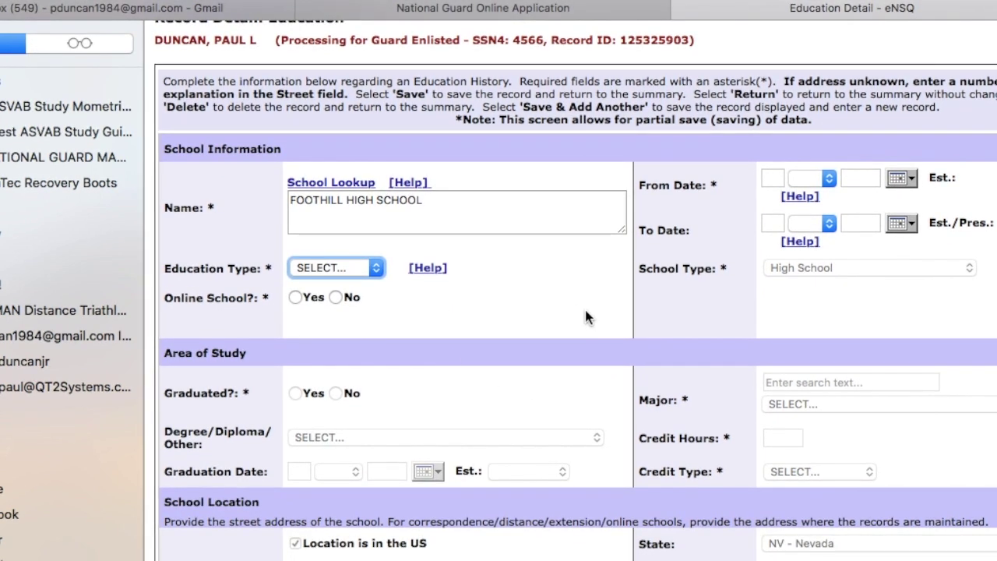
{"action": "left_click", "coordinate": [335, 299]}
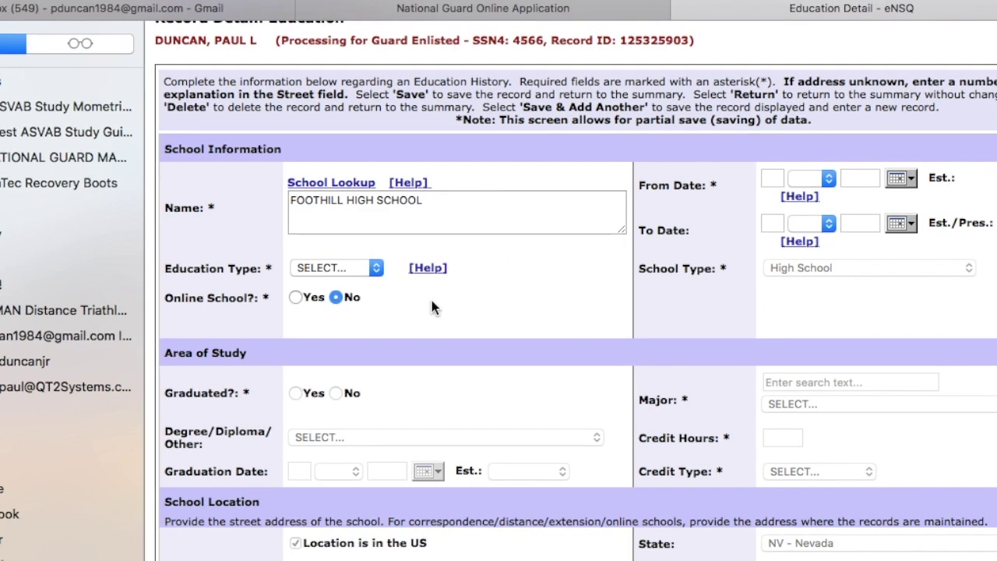
Examine the area of study, school location and reference information fields, including the reference's email "I don't know" option
{"action": "scroll", "coordinate": [550, 337], "scroll_direction": "down", "scroll_amount": 1}
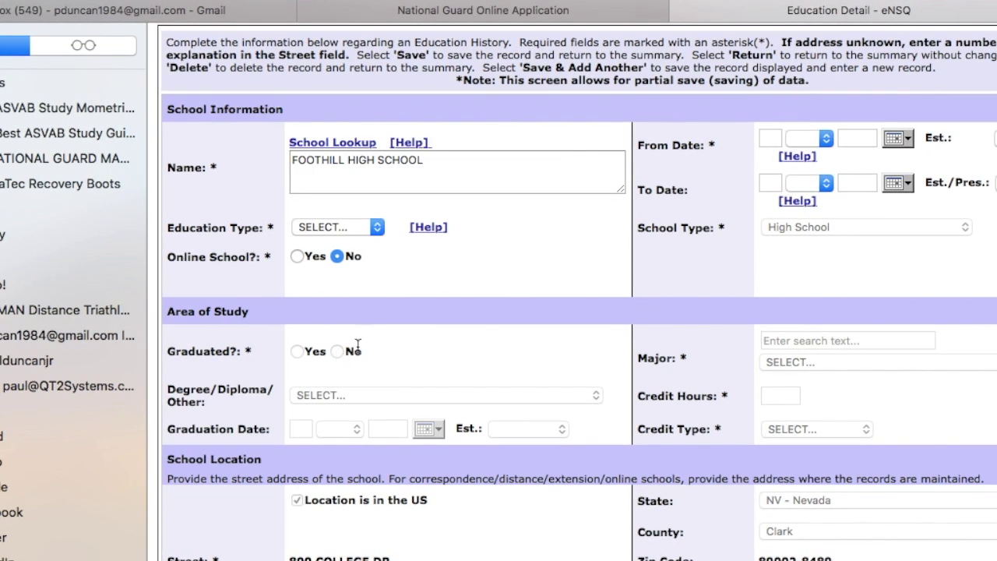
{"action": "scroll", "coordinate": [675, 384], "scroll_direction": "down", "scroll_amount": 5}
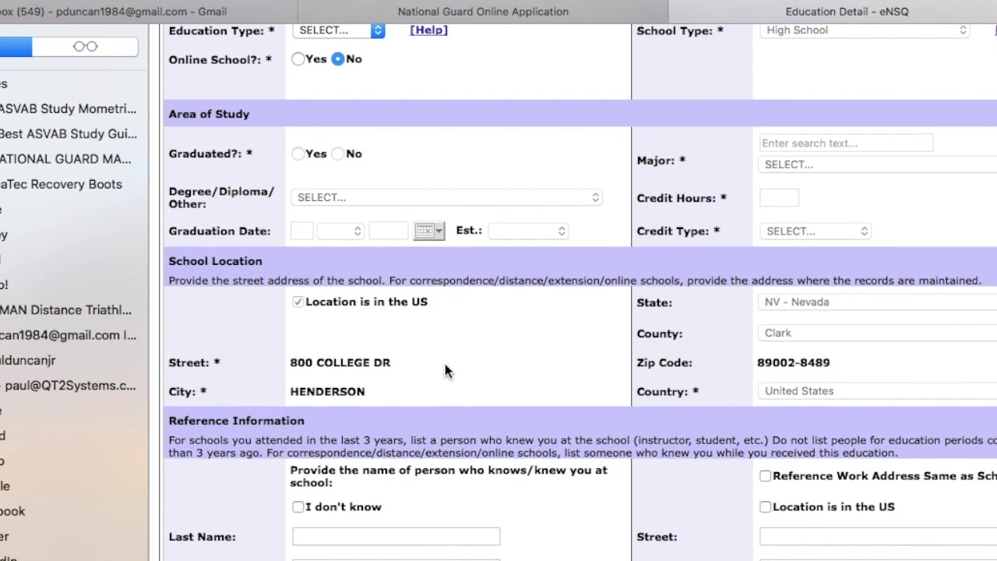
{"action": "scroll", "coordinate": [592, 393], "scroll_direction": "down", "scroll_amount": 5}
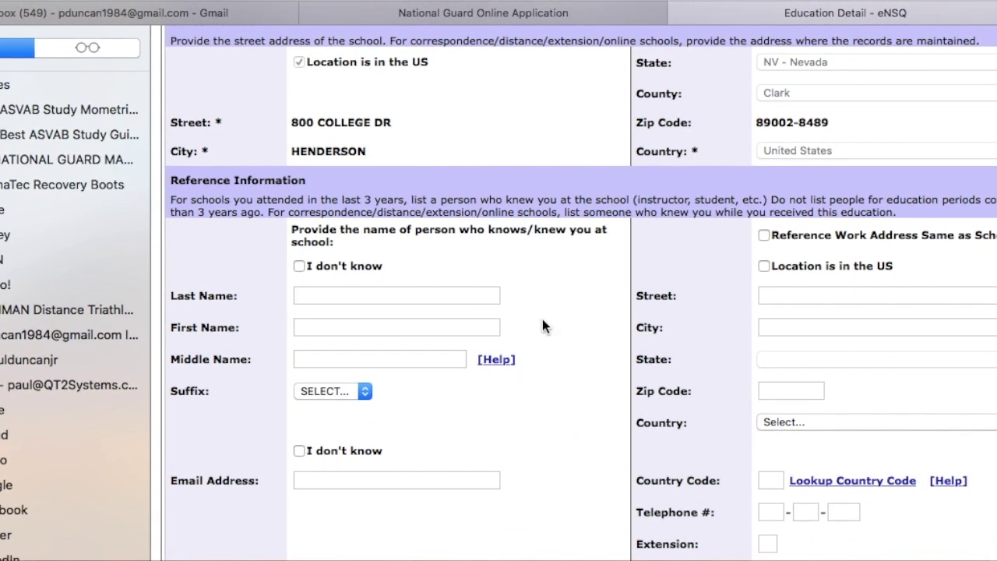
{"action": "scroll", "coordinate": [543, 326], "scroll_direction": "down", "scroll_amount": 1}
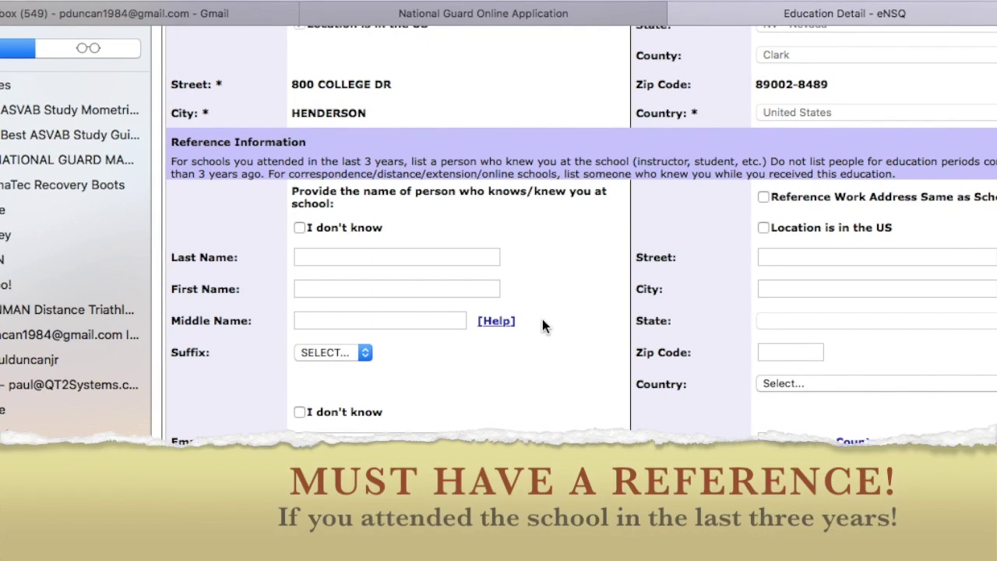
{"action": "scroll", "coordinate": [594, 351], "scroll_direction": "down", "scroll_amount": 1}
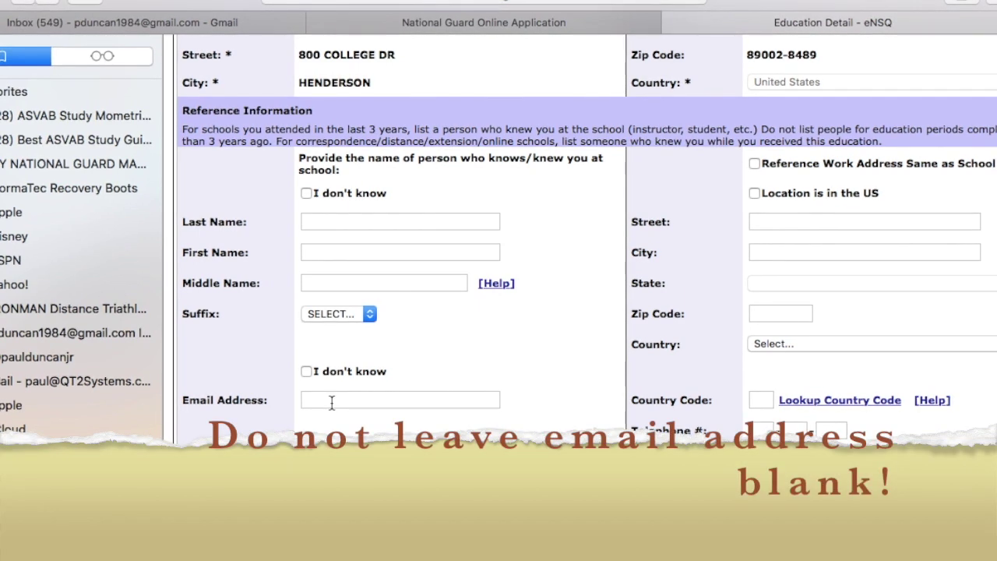
{"action": "left_click_drag", "start_coordinate": [395, 372], "coordinate": [321, 372]}
{"action": "left_click", "coordinate": [411, 350]}
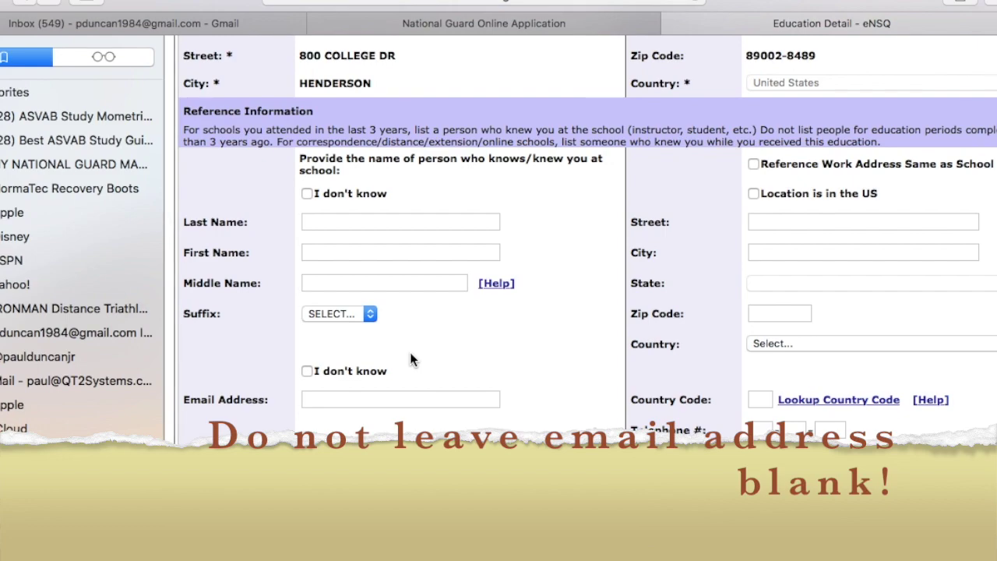
Save the FOOTHILL HIGH SCHOOL education record and return to the Education record summary
{"action": "scroll", "coordinate": [592, 426], "scroll_direction": "down", "scroll_amount": 5}
{"action": "scroll", "coordinate": [592, 211], "scroll_direction": "up", "scroll_amount": 8}
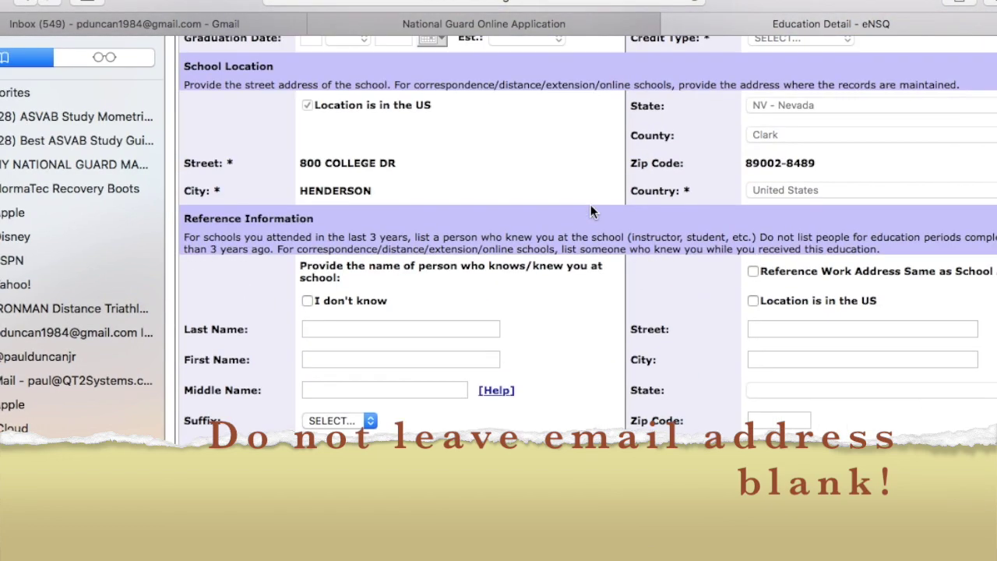
{"action": "scroll", "coordinate": [576, 257], "scroll_direction": "up", "scroll_amount": 4}
{"action": "scroll", "coordinate": [561, 385], "scroll_direction": "down", "scroll_amount": 5}
{"action": "scroll", "coordinate": [561, 385], "scroll_direction": "down", "scroll_amount": 5}
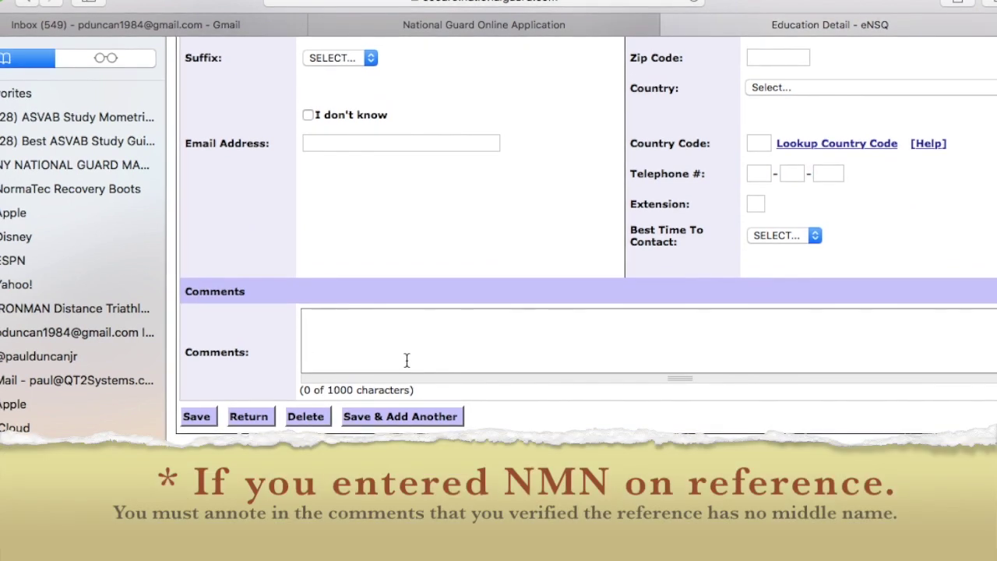
{"action": "left_click", "coordinate": [202, 417]}
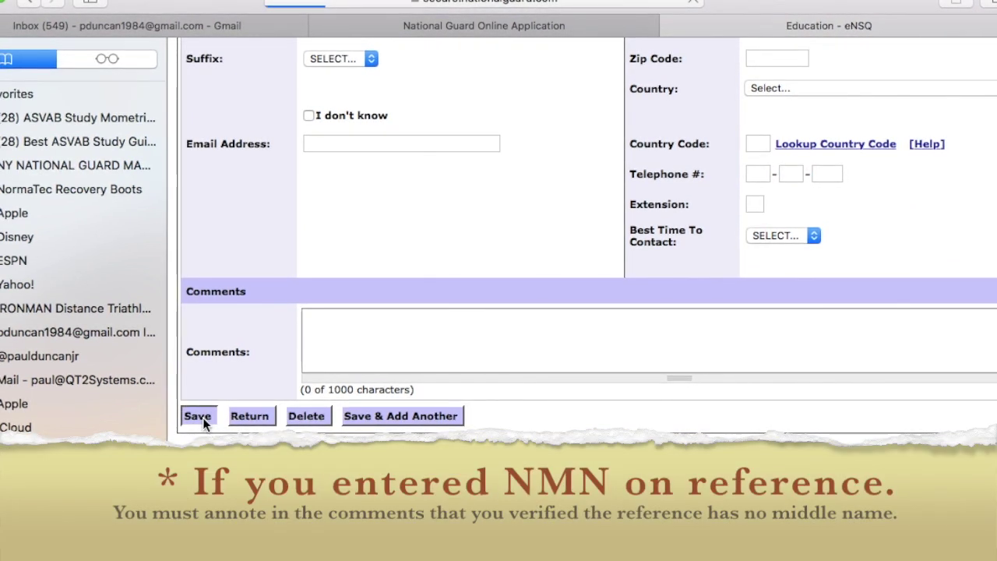
Return from the Education summary to the profile and open the Family & Associates questionnaire
{"action": "scroll", "coordinate": [639, 377], "scroll_direction": "down", "scroll_amount": 5}
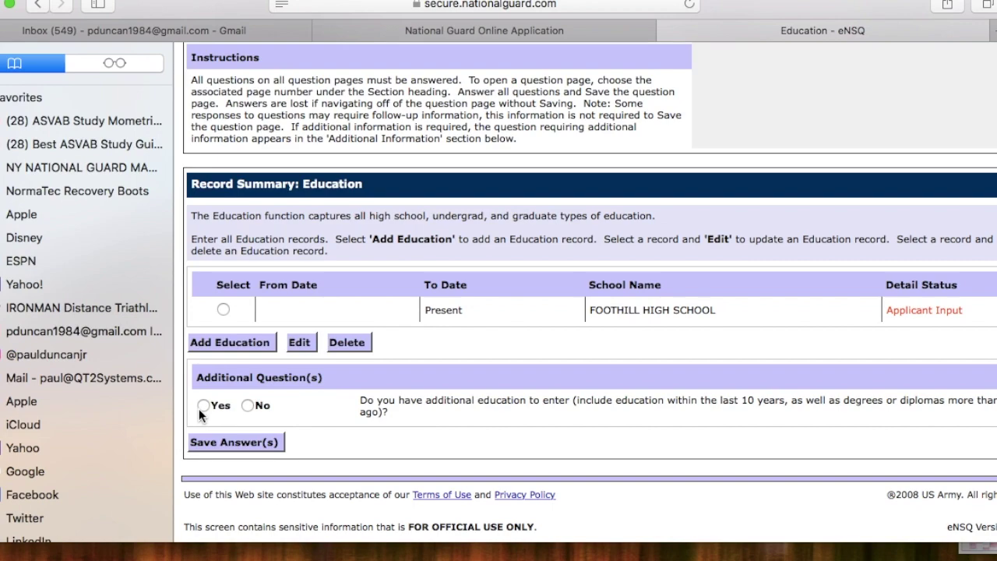
{"action": "scroll", "coordinate": [431, 408], "scroll_direction": "down", "scroll_amount": 2}
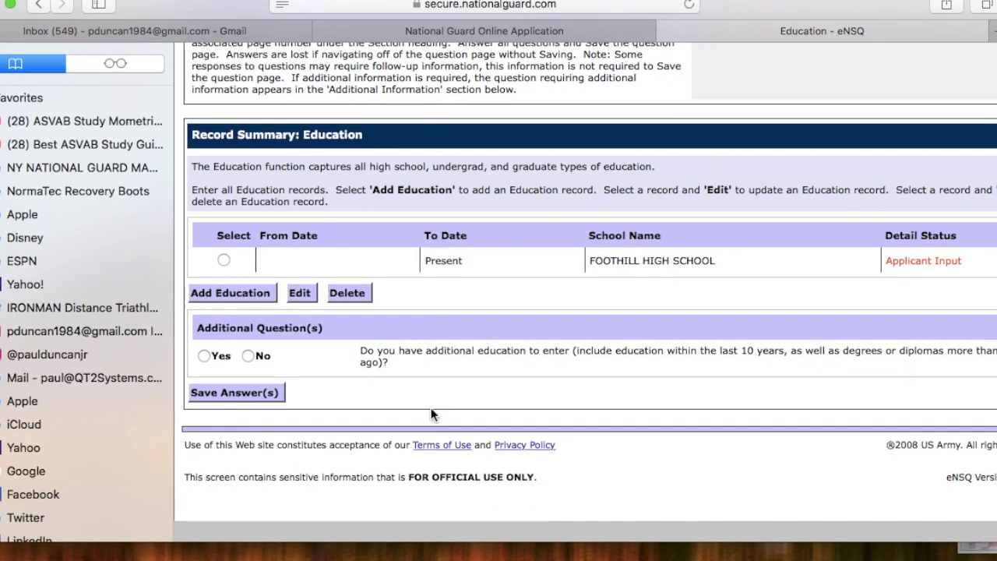
{"action": "scroll", "coordinate": [431, 408], "scroll_direction": "up", "scroll_amount": 10}
{"action": "left_click", "coordinate": [984, 214]}
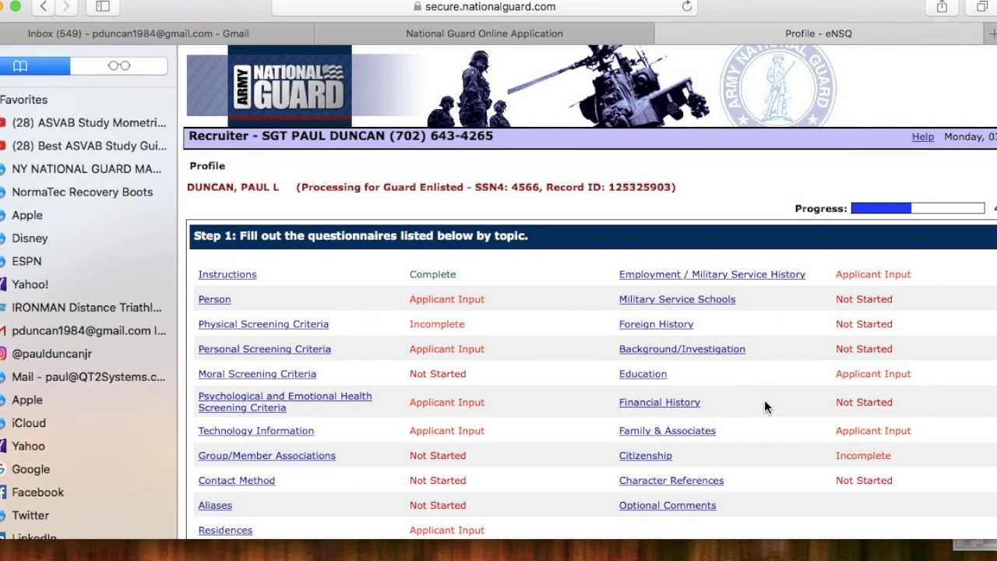
{"action": "left_click", "coordinate": [648, 429]}
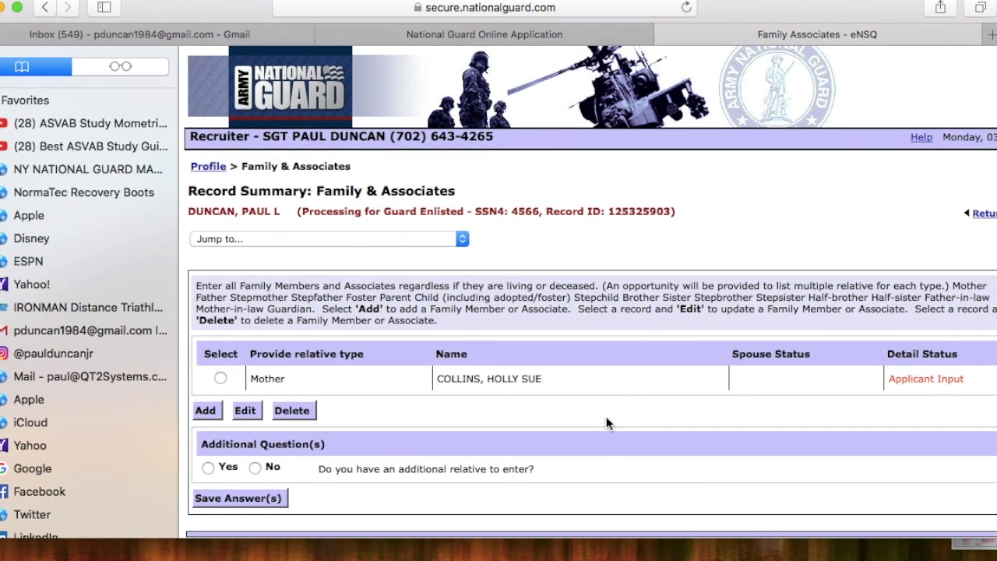
Open the existing Mother record in Family & Associates for editing
{"action": "scroll", "coordinate": [476, 389], "scroll_direction": "down", "scroll_amount": 1}
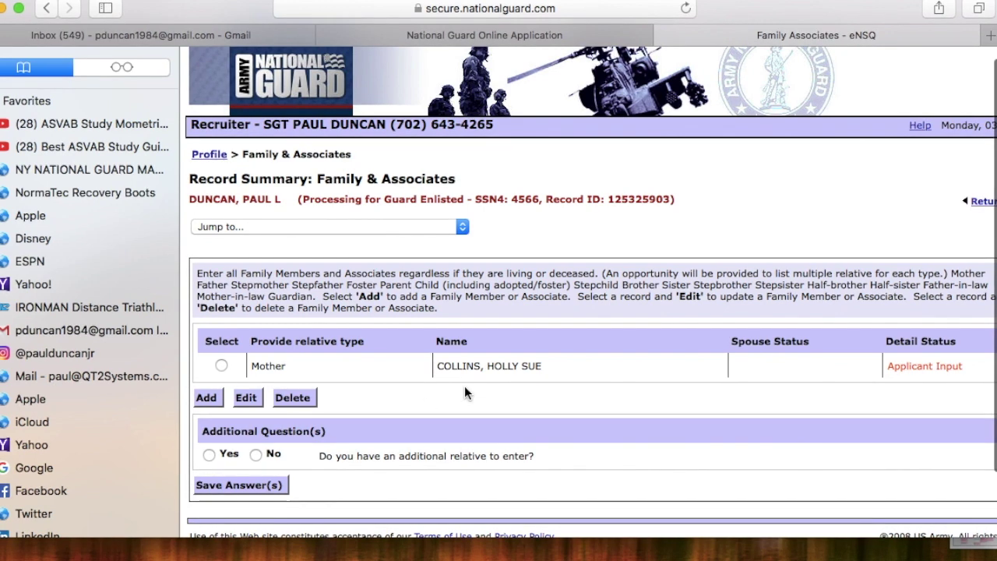
{"action": "left_click", "coordinate": [221, 365]}
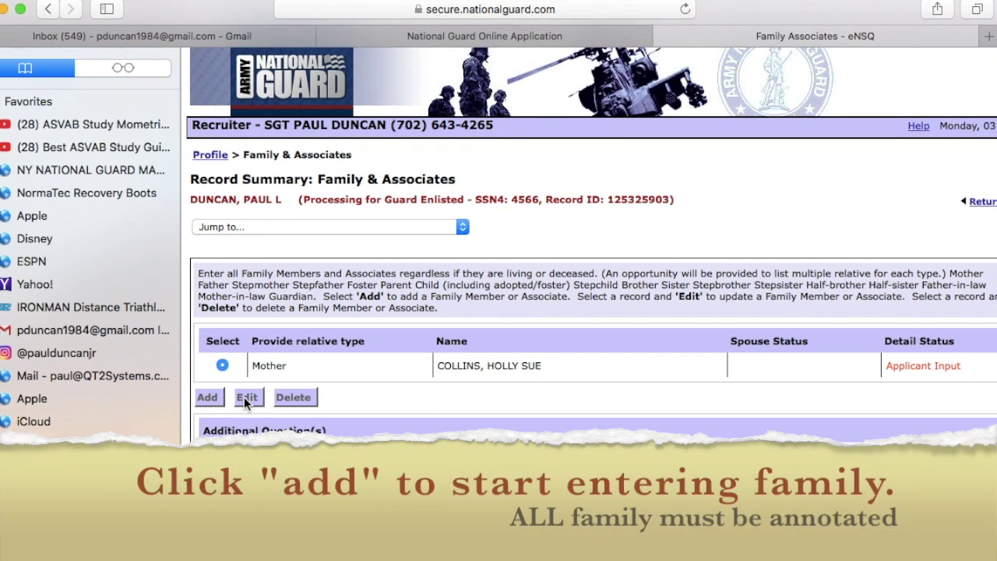
{"action": "left_click", "coordinate": [245, 398]}
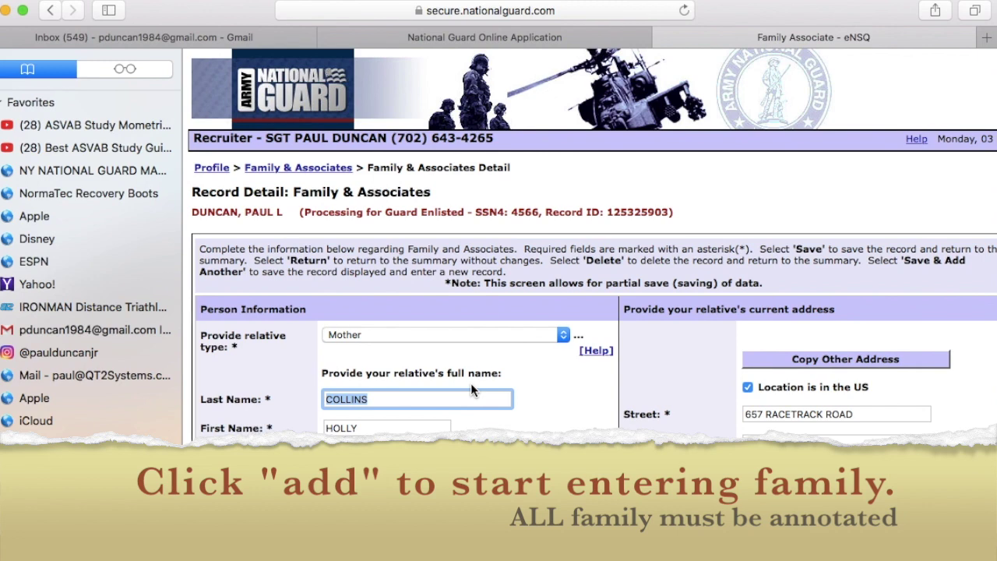
Examine the mother's name, current address, date and place of birth, contact information and citizenship fields
{"action": "scroll", "coordinate": [452, 365], "scroll_direction": "down", "scroll_amount": 2}
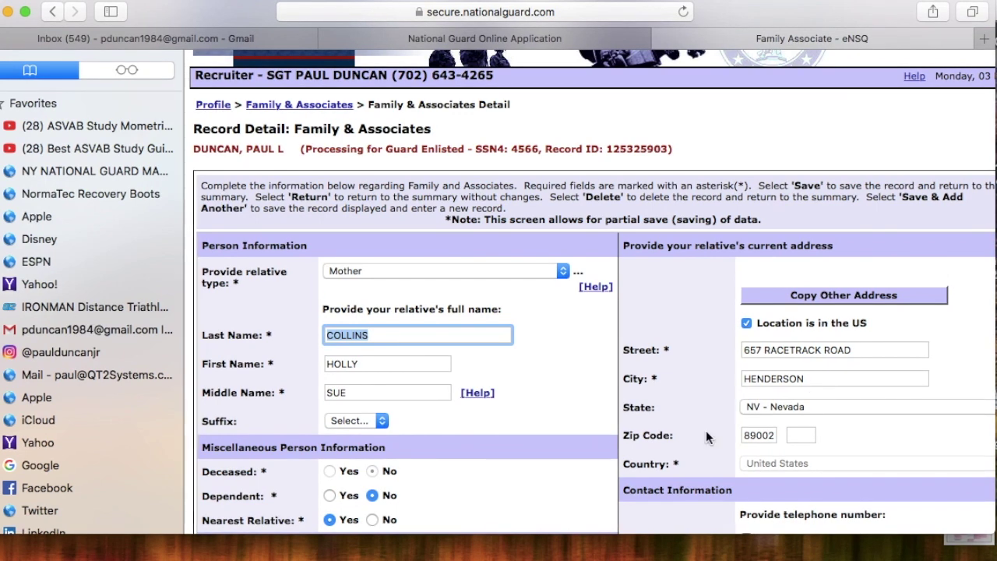
{"action": "scroll", "coordinate": [446, 431], "scroll_direction": "down", "scroll_amount": 3}
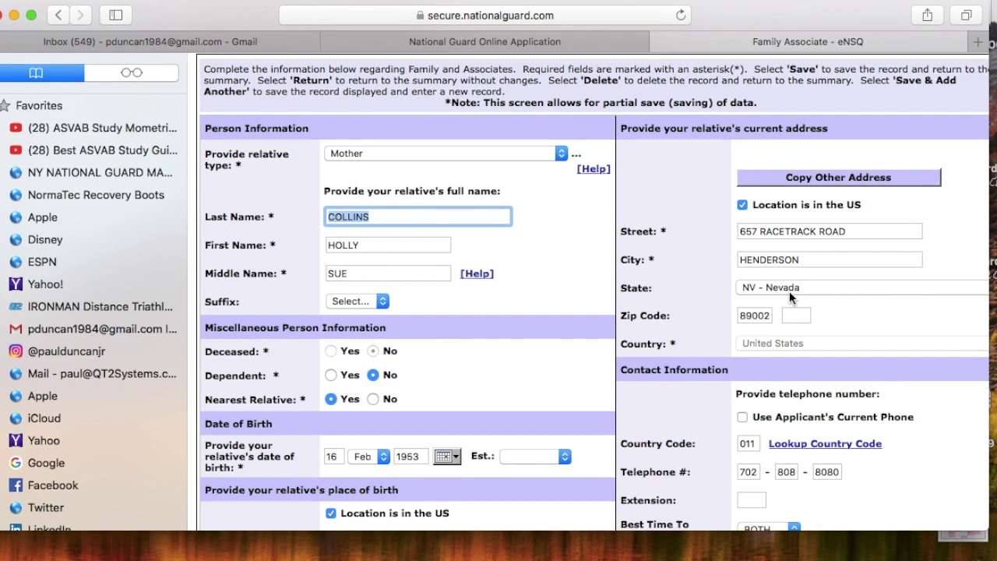
{"action": "scroll", "coordinate": [789, 291], "scroll_direction": "down", "scroll_amount": 5}
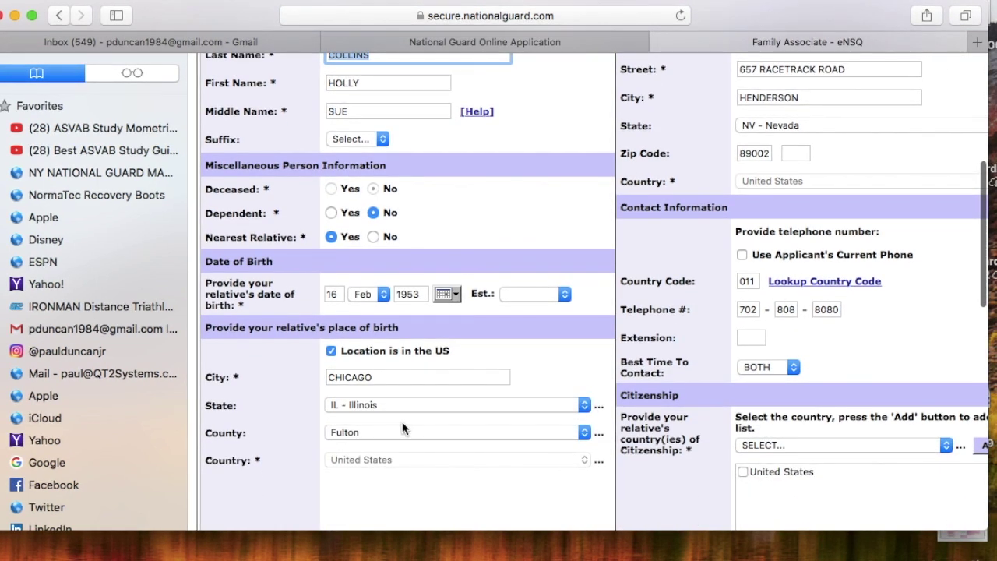
{"action": "scroll", "coordinate": [402, 421], "scroll_direction": "down", "scroll_amount": 1}
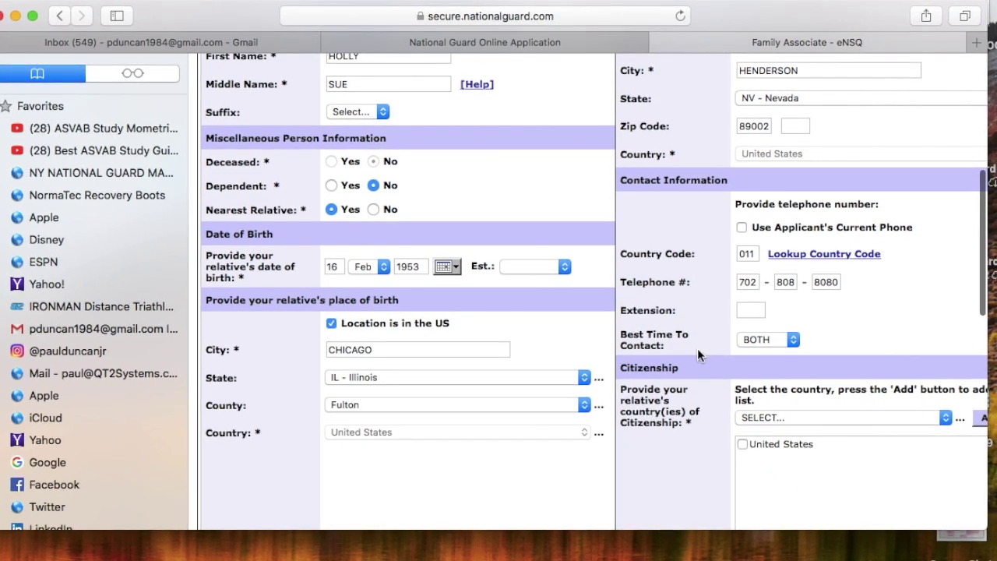
{"action": "scroll", "coordinate": [818, 323], "scroll_direction": "down", "scroll_amount": 1}
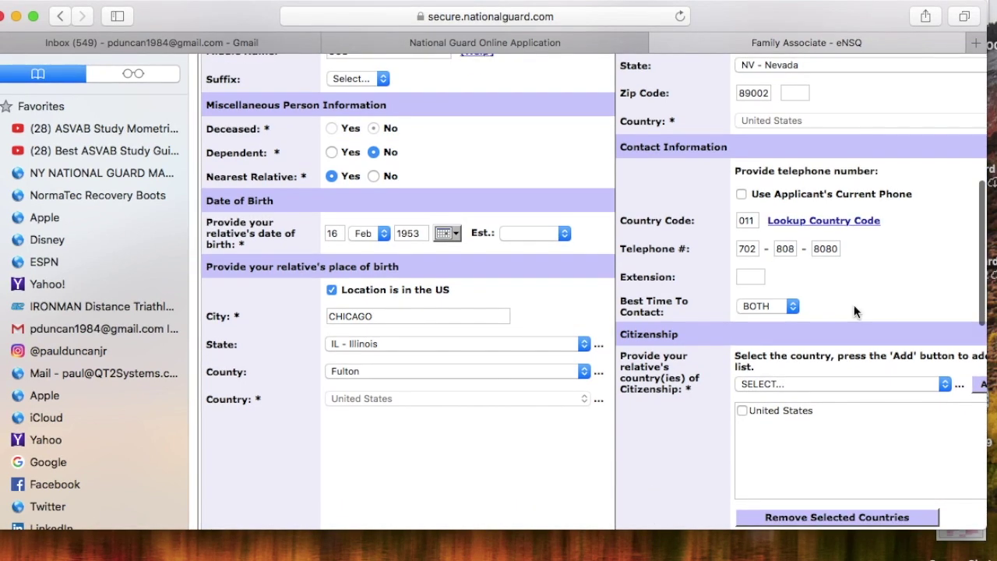
{"action": "scroll", "coordinate": [854, 308], "scroll_direction": "down", "scroll_amount": 5}
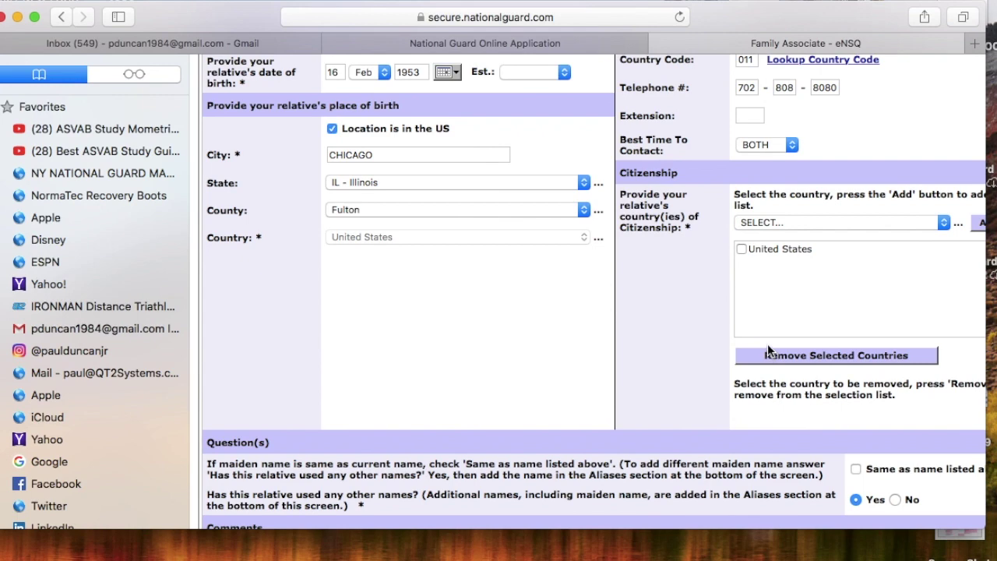
Select United States as the country in the mother's Citizenship section
{"action": "scroll", "coordinate": [785, 298], "scroll_direction": "right", "scroll_amount": 2}
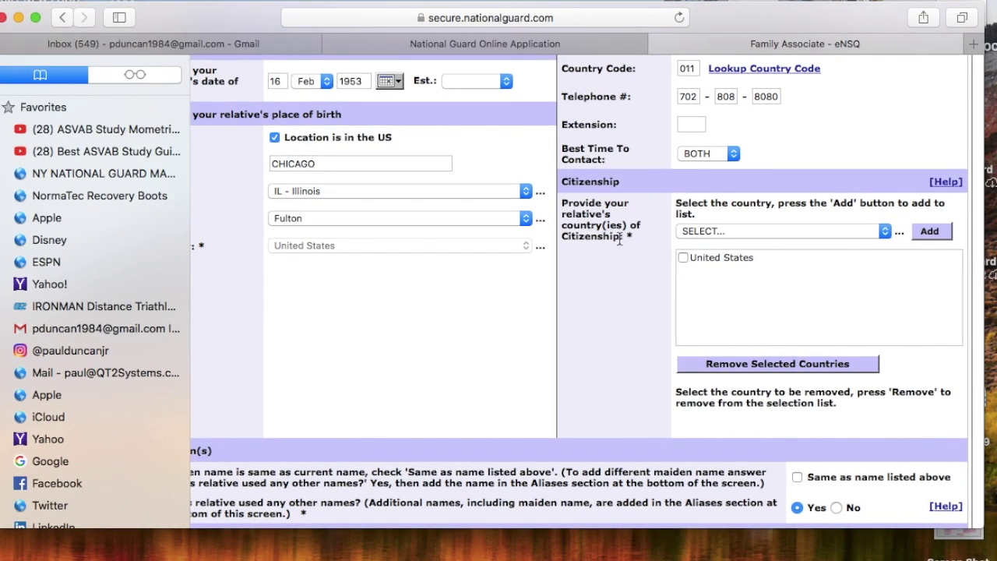
{"action": "left_click", "coordinate": [717, 234]}
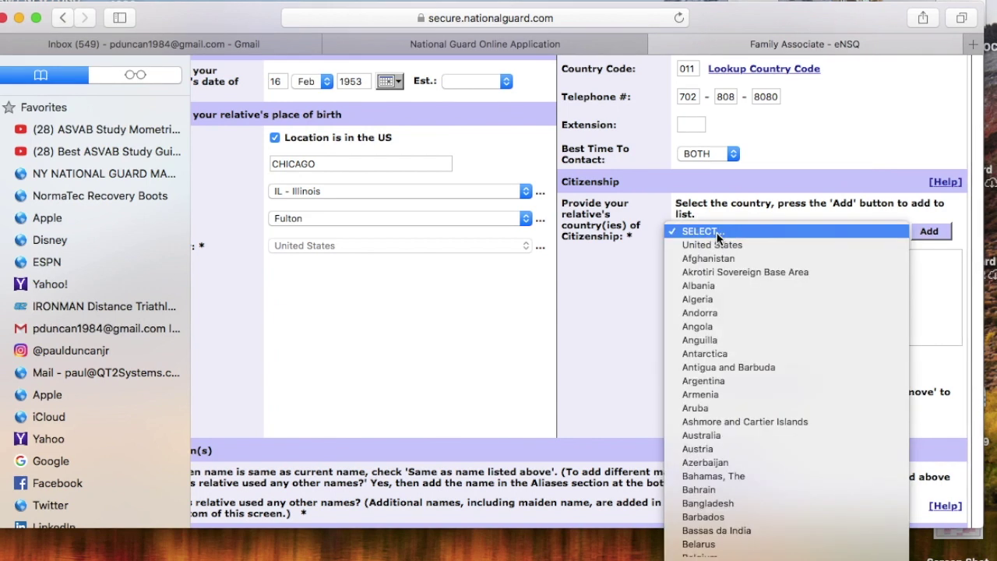
{"action": "left_click", "coordinate": [712, 245]}
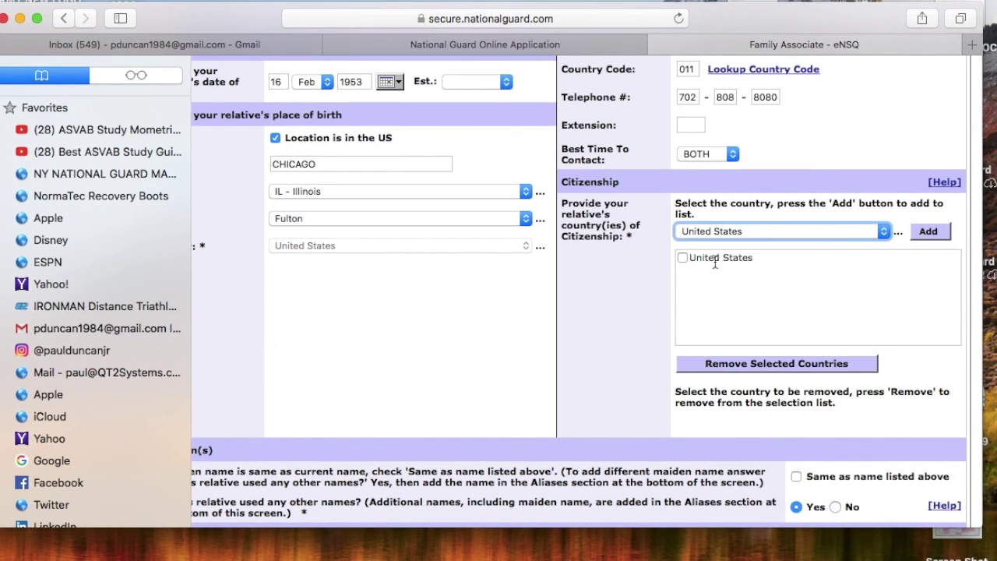
Examine the maiden name question and the question whether the mother has used any other names
{"action": "scroll", "coordinate": [488, 357], "scroll_direction": "down", "scroll_amount": 5}
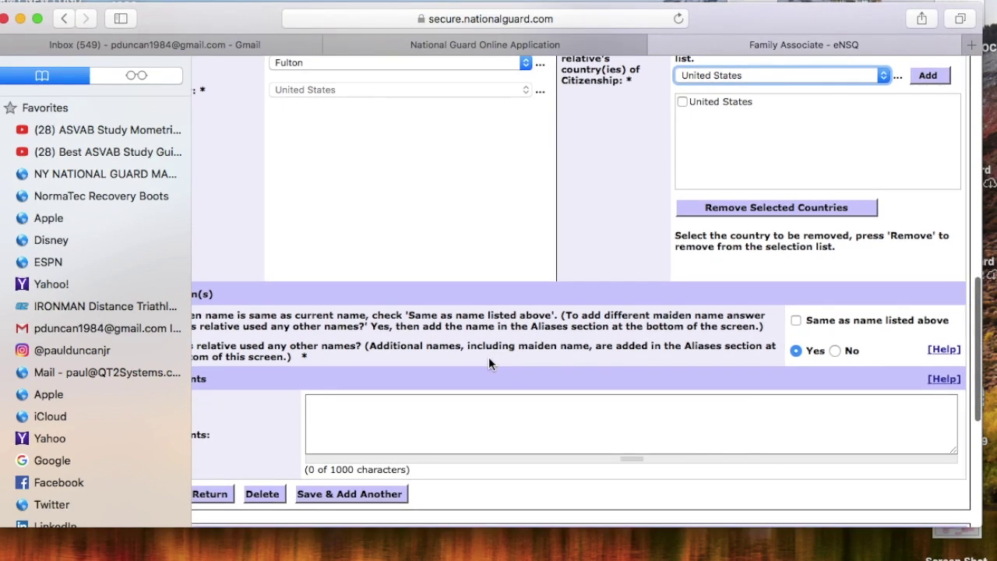
{"action": "scroll", "coordinate": [408, 329], "scroll_direction": "left", "scroll_amount": 2}
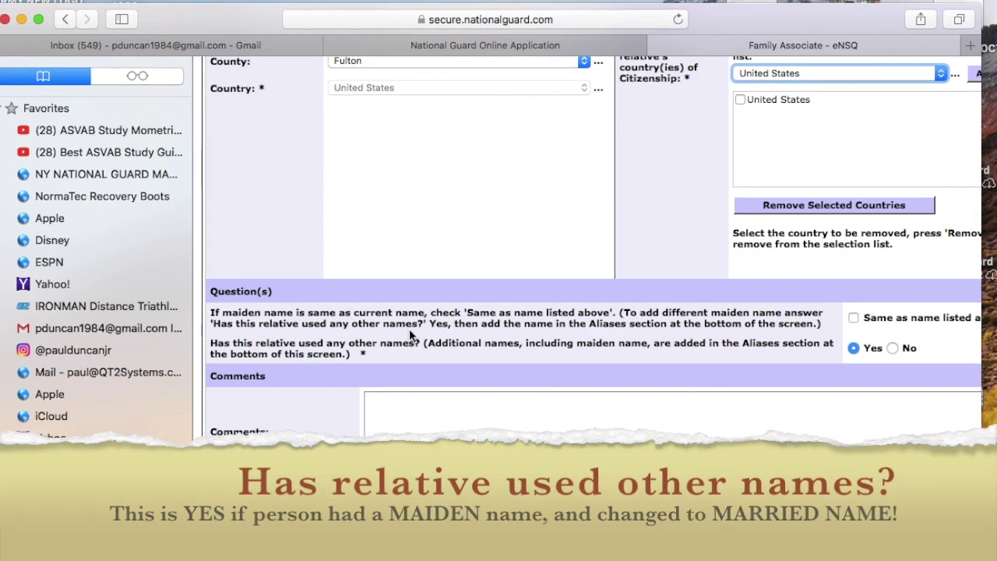
{"action": "left_click_drag", "start_coordinate": [211, 343], "coordinate": [406, 343]}
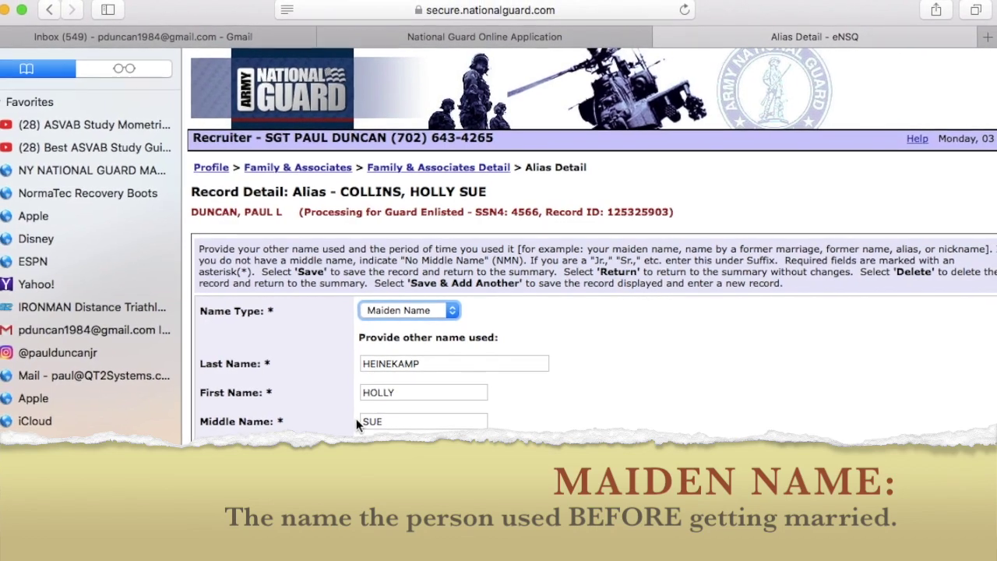
Check the maiden name alias's dates used and reason for the name change, and save the alias record
{"action": "scroll", "coordinate": [456, 393], "scroll_direction": "down", "scroll_amount": 2}
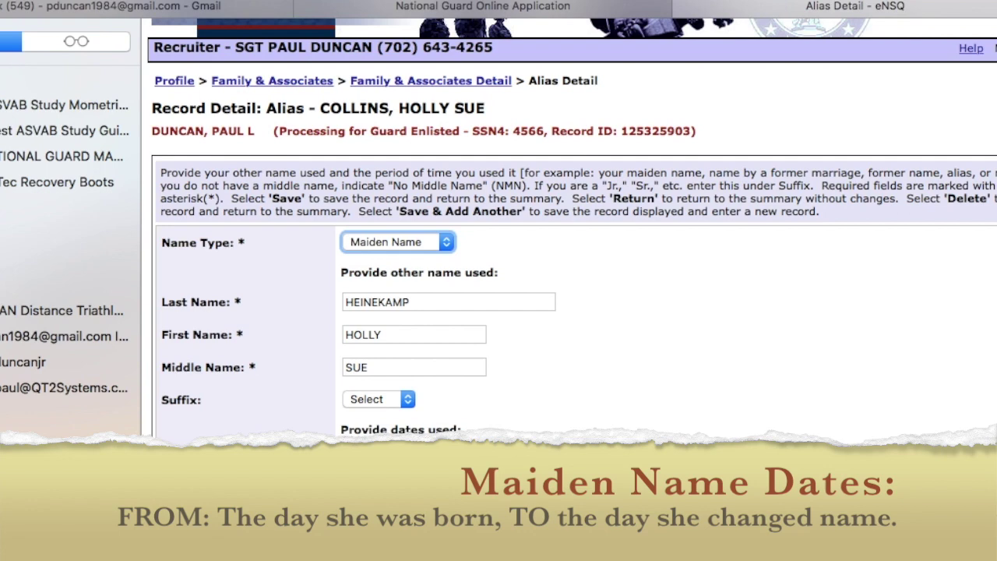
{"action": "scroll", "coordinate": [510, 428], "scroll_direction": "down", "scroll_amount": 3}
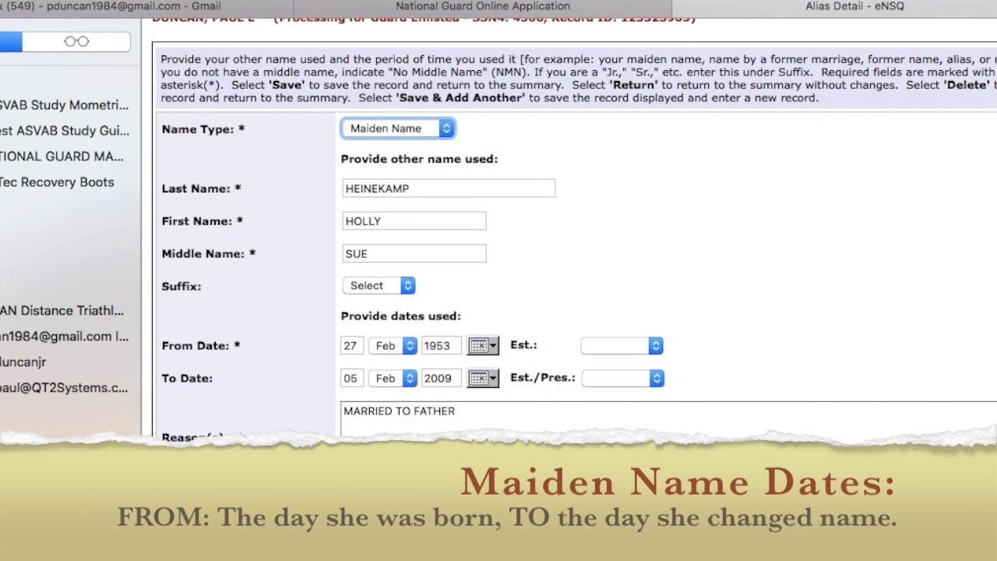
{"action": "left_click_drag", "start_coordinate": [471, 412], "coordinate": [320, 410]}
{"action": "left_click", "coordinate": [452, 436]}
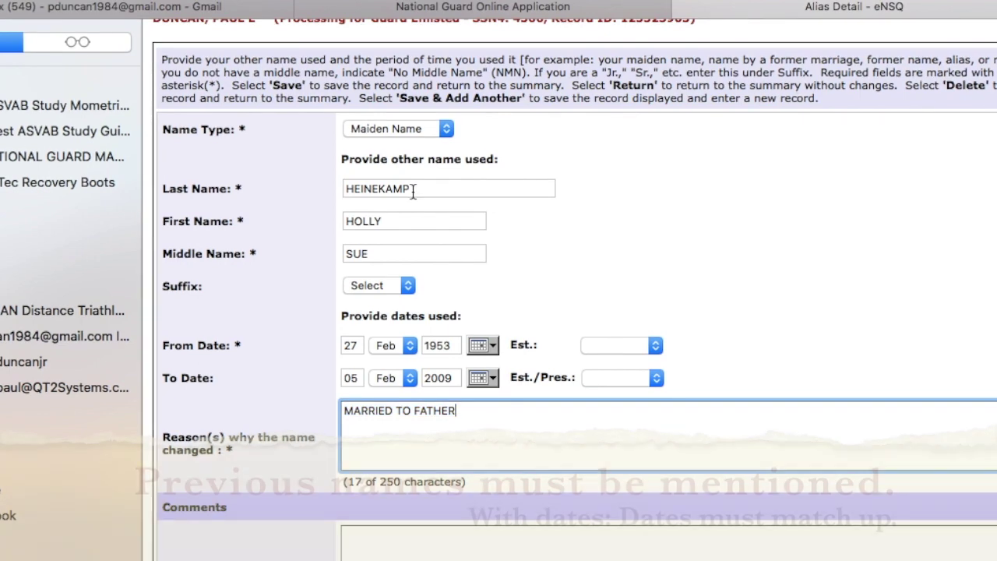
{"action": "scroll", "coordinate": [434, 233], "scroll_direction": "down", "scroll_amount": 5}
{"action": "left_click", "coordinate": [185, 425]}
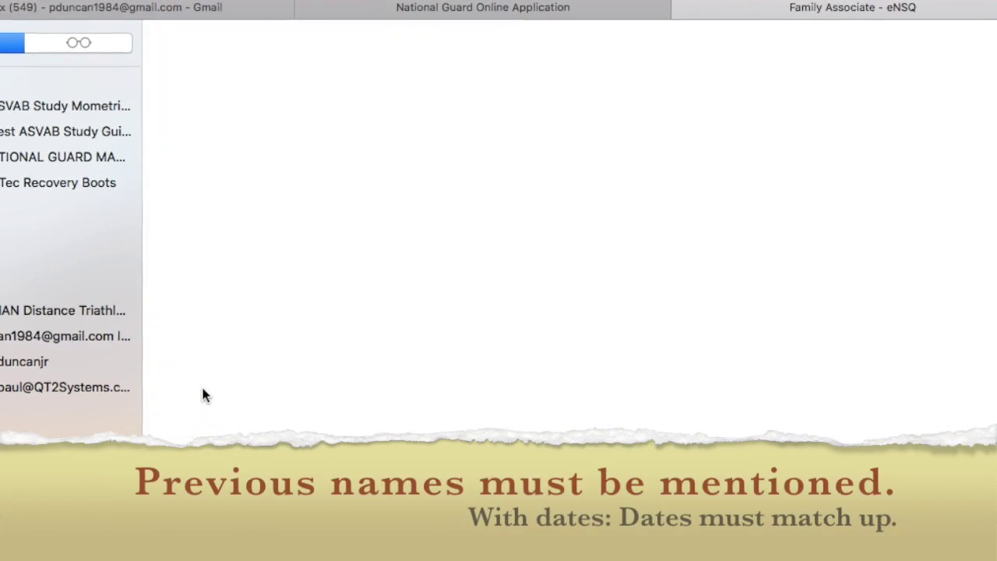
Save the mother's record and return to the Family & Associates record summary
{"action": "scroll", "coordinate": [471, 359], "scroll_direction": "down", "scroll_amount": 5}
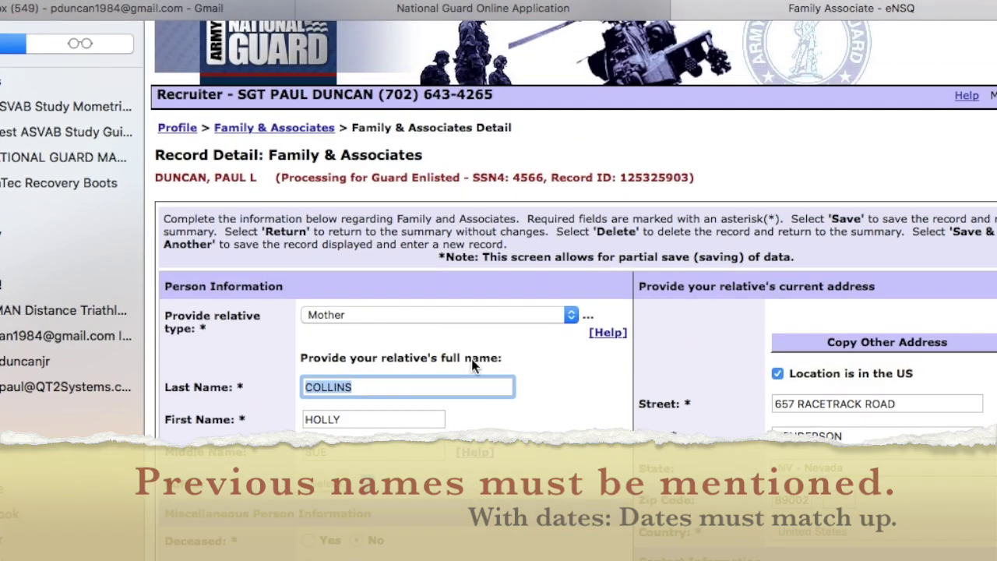
{"action": "scroll", "coordinate": [471, 365], "scroll_direction": "down", "scroll_amount": 12}
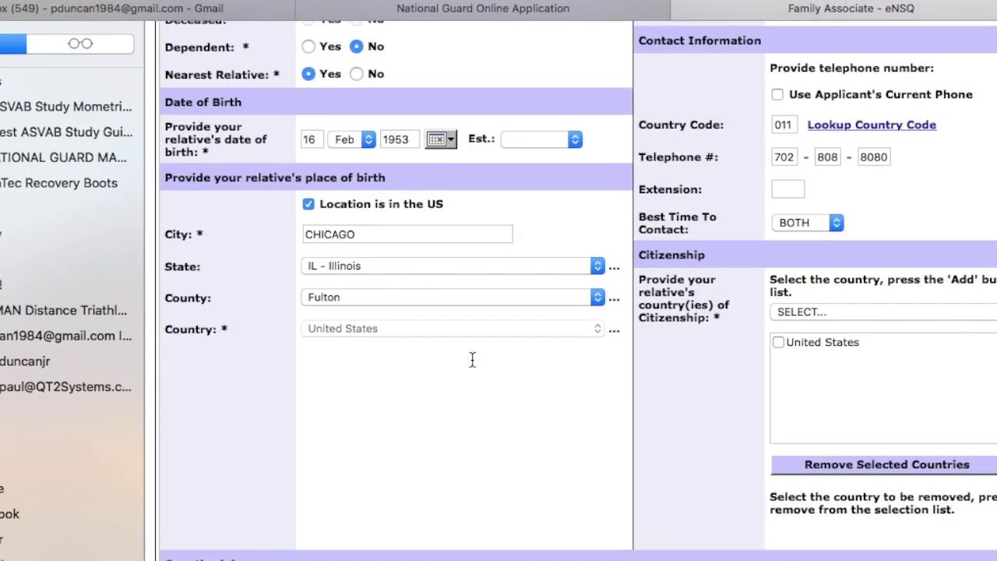
{"action": "scroll", "coordinate": [470, 356], "scroll_direction": "up", "scroll_amount": 11}
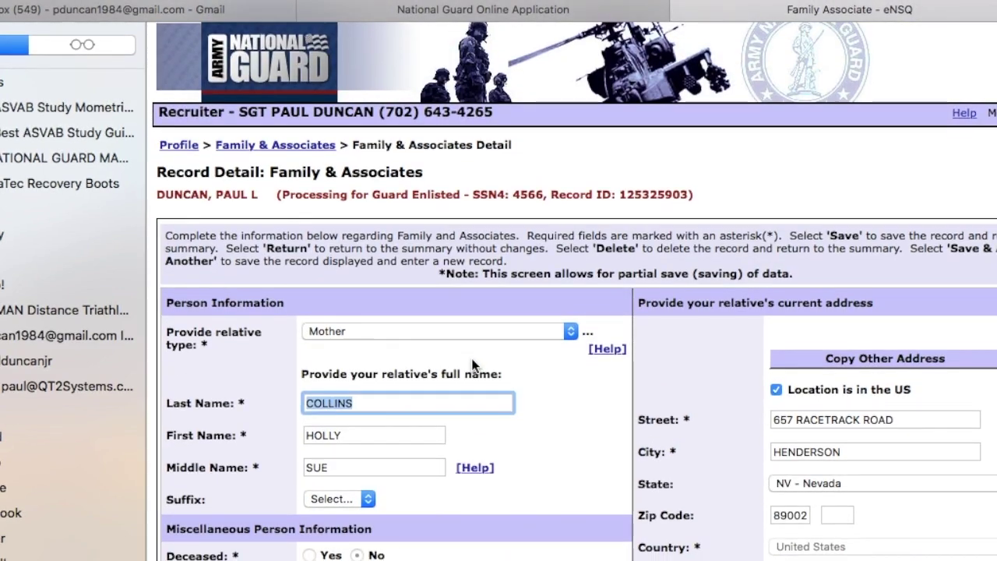
{"action": "scroll", "coordinate": [472, 363], "scroll_direction": "down", "scroll_amount": 12}
{"action": "left_click", "coordinate": [186, 467]}
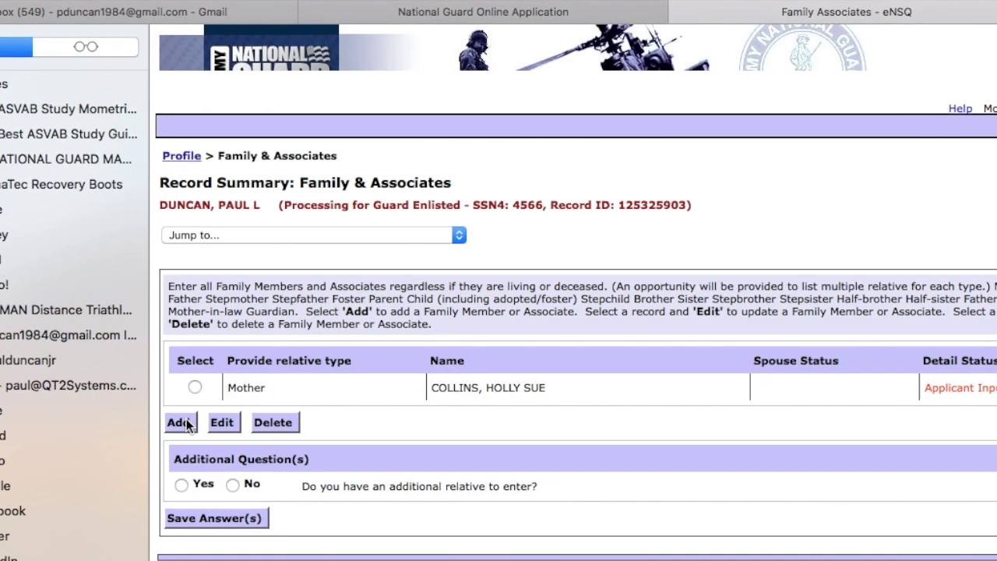
Start a new Family & Associates record and look through the relative type choices and the form's remaining fields
{"action": "left_click", "coordinate": [180, 422]}
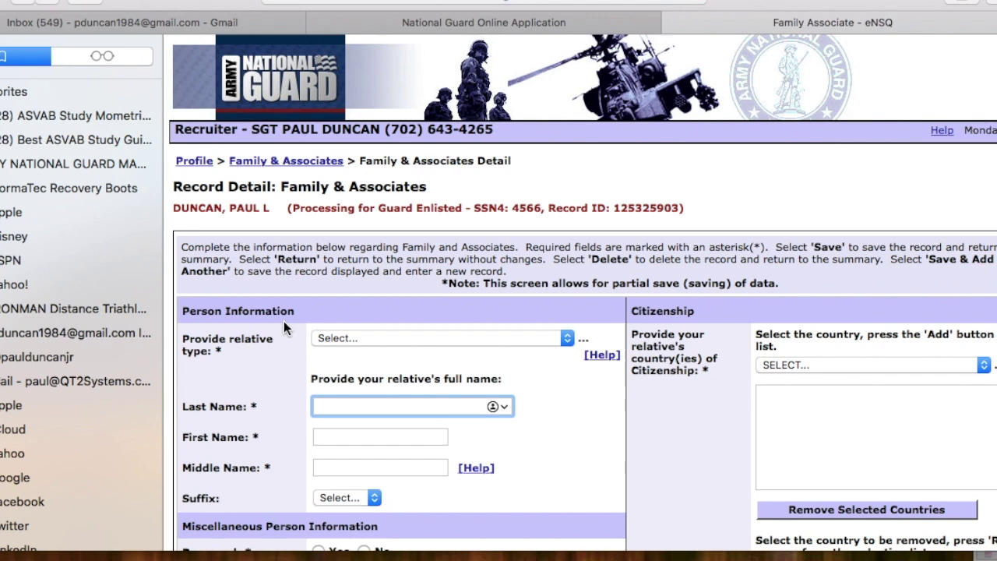
{"action": "left_click", "coordinate": [319, 337]}
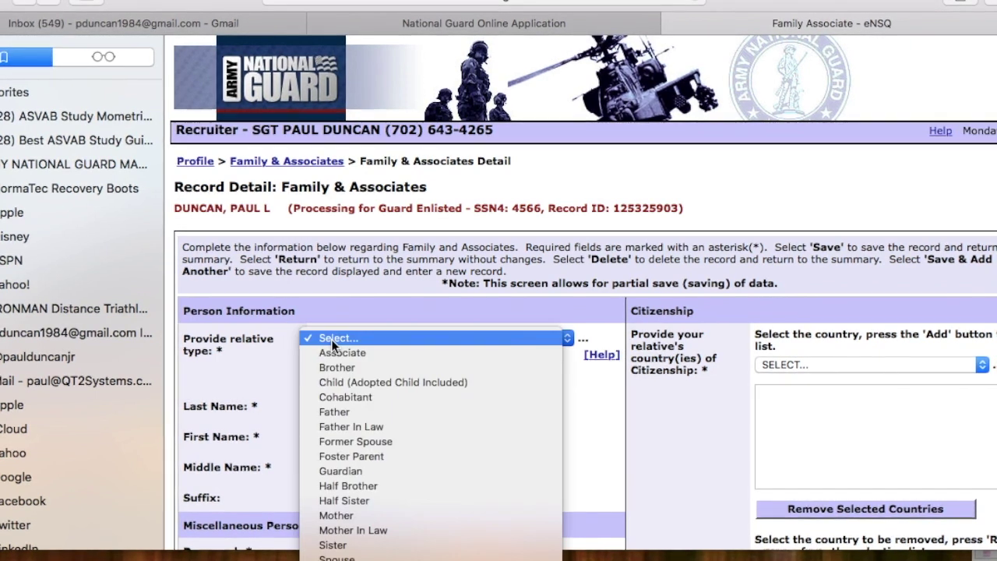
{"action": "scroll", "coordinate": [366, 436], "scroll_direction": "down", "scroll_amount": 3}
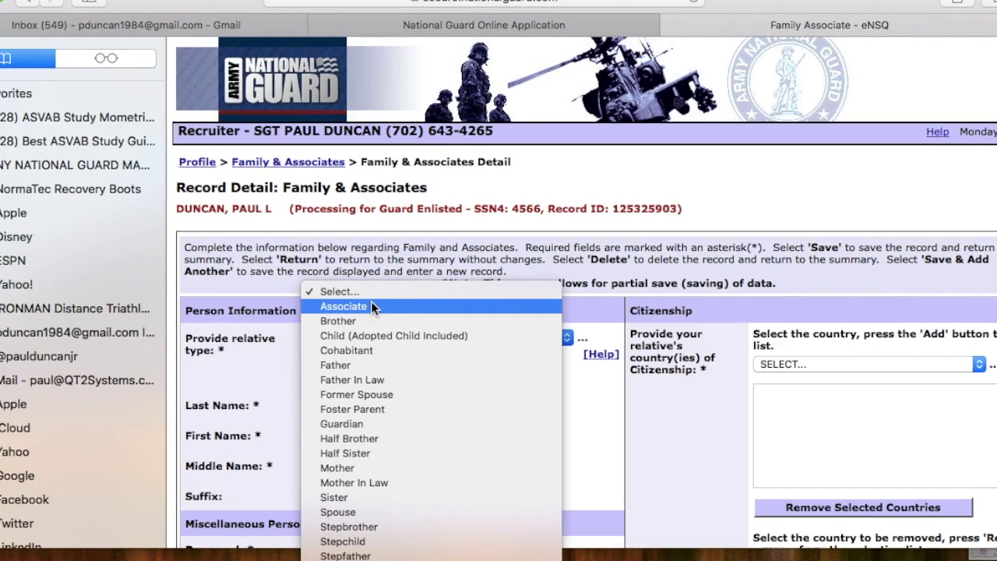
{"action": "left_click", "coordinate": [594, 468]}
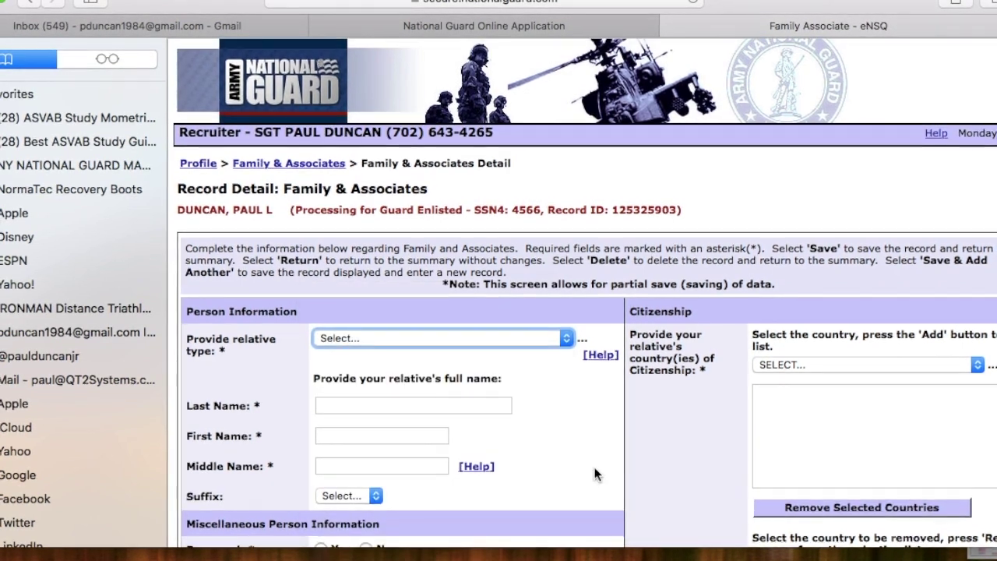
{"action": "scroll", "coordinate": [549, 477], "scroll_direction": "down", "scroll_amount": 5}
{"action": "scroll", "coordinate": [549, 478], "scroll_direction": "down", "scroll_amount": 10}
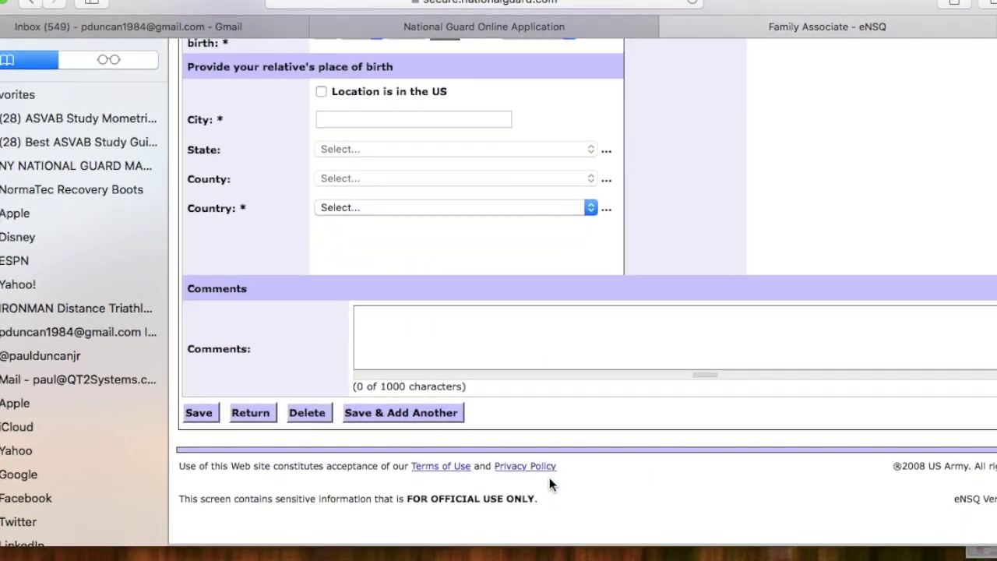
Return to the profile's questionnaire list, open Character References and start a new reference record
{"action": "scroll", "coordinate": [549, 477], "scroll_direction": "up", "scroll_amount": 13}
{"action": "scroll", "coordinate": [549, 477], "scroll_direction": "up", "scroll_amount": 3}
{"action": "left_click", "coordinate": [201, 165]}
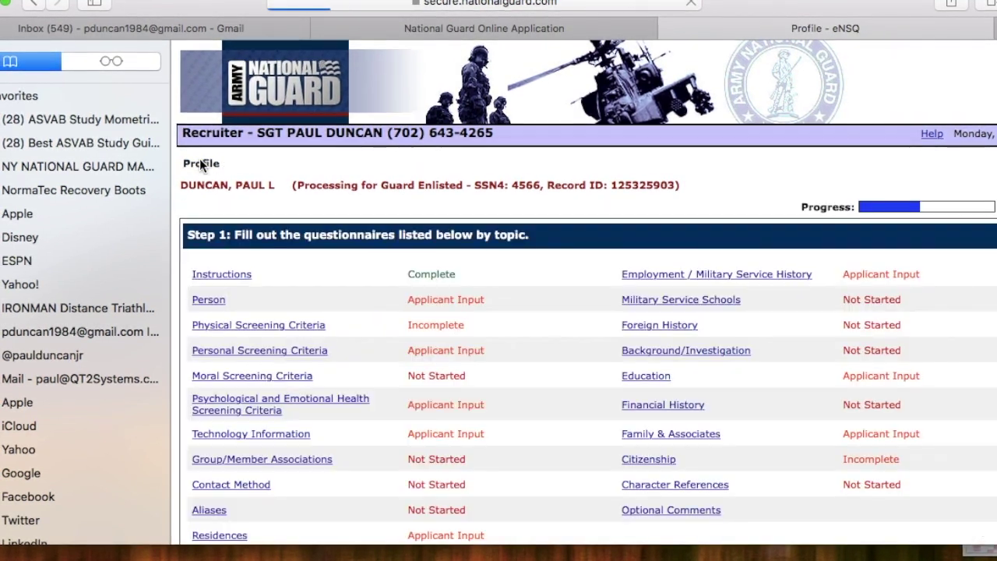
{"action": "scroll", "coordinate": [558, 384], "scroll_direction": "down", "scroll_amount": 1}
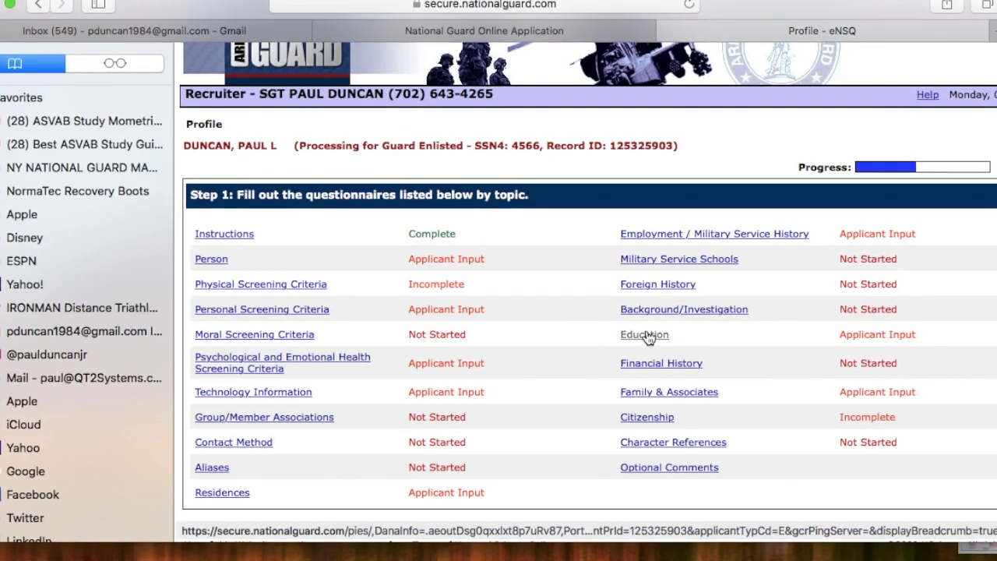
{"action": "left_click", "coordinate": [666, 443]}
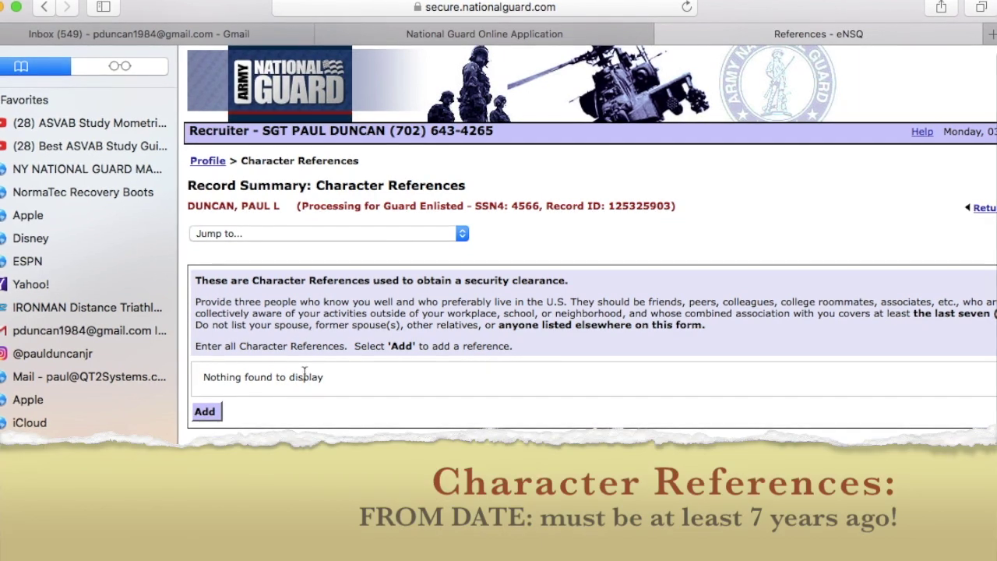
{"action": "left_click", "coordinate": [205, 411]}
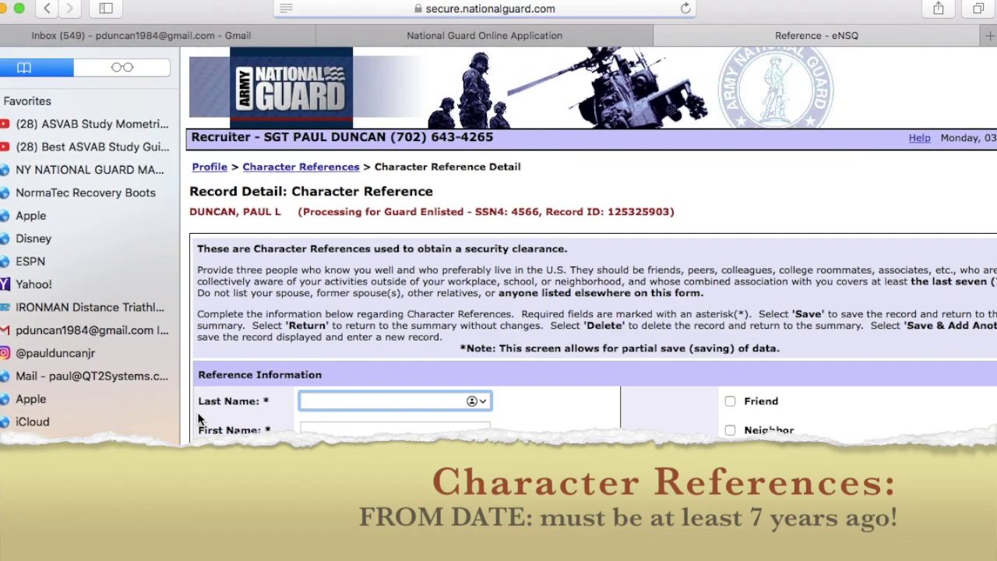
Mark the reference's rank/title as Not Applicable and check the email, address and telephone fields
{"action": "scroll", "coordinate": [425, 410], "scroll_direction": "down", "scroll_amount": 2}
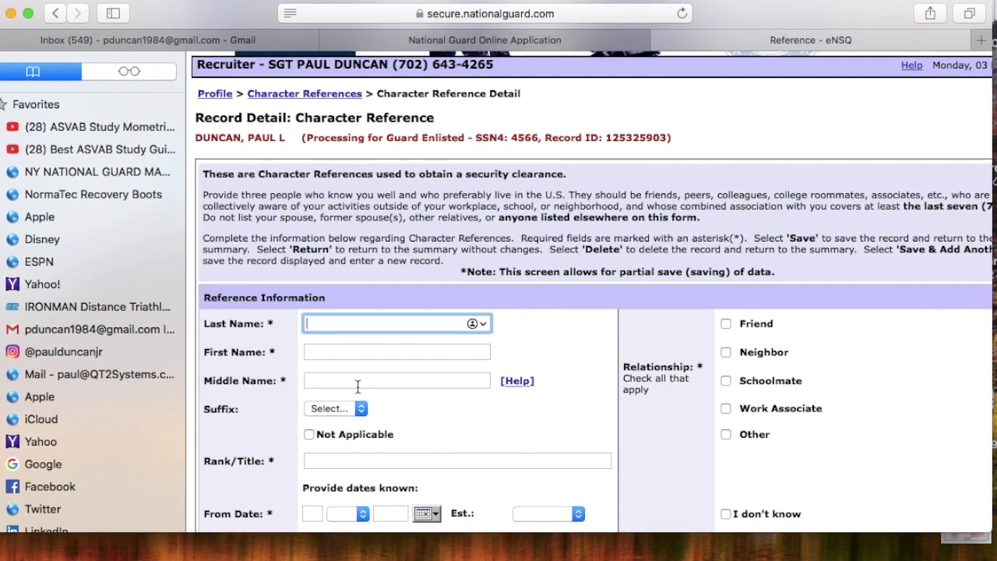
{"action": "scroll", "coordinate": [467, 388], "scroll_direction": "down", "scroll_amount": 3}
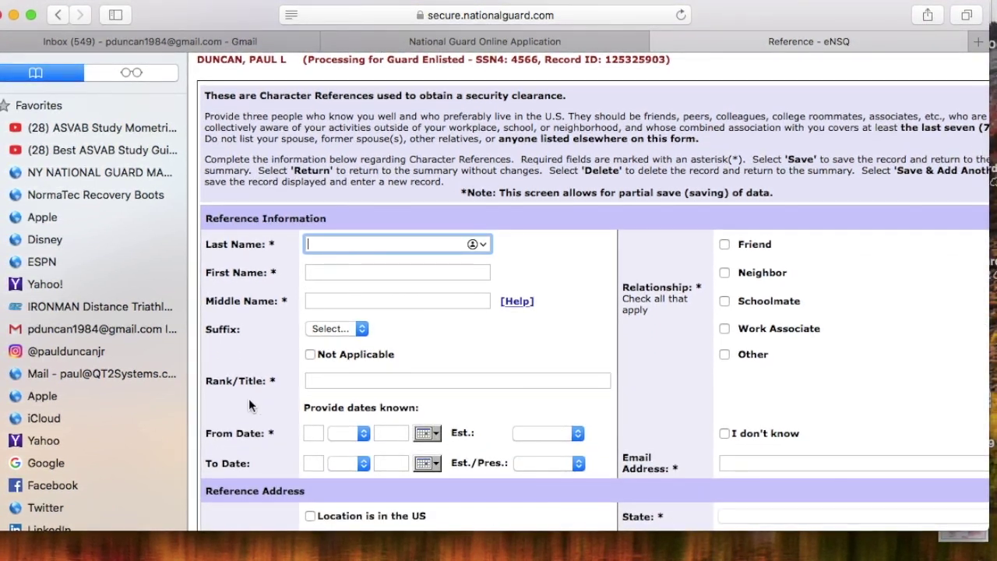
{"action": "left_click", "coordinate": [312, 357]}
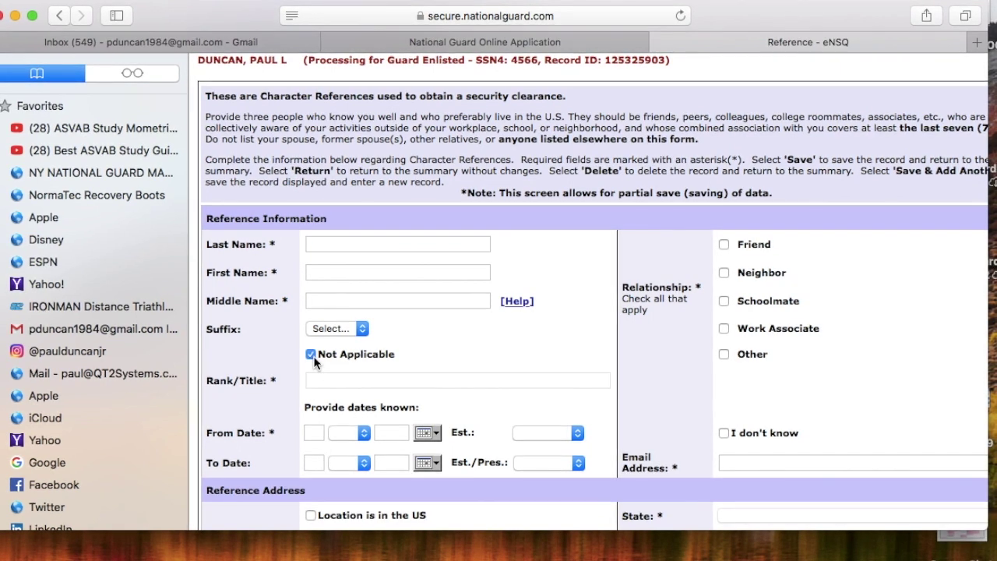
{"action": "scroll", "coordinate": [651, 370], "scroll_direction": "down", "scroll_amount": 3}
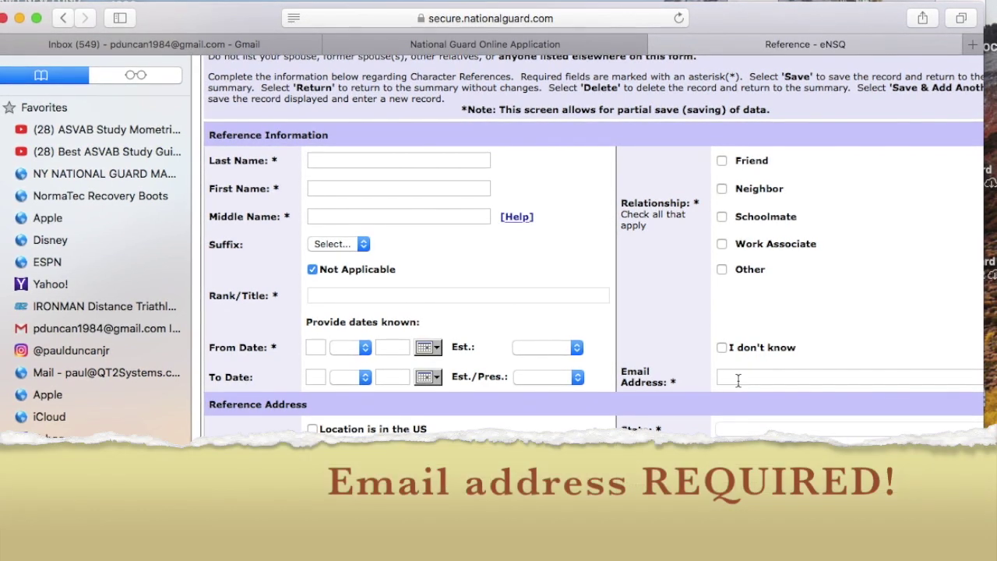
{"action": "scroll", "coordinate": [486, 341], "scroll_direction": "down", "scroll_amount": 6}
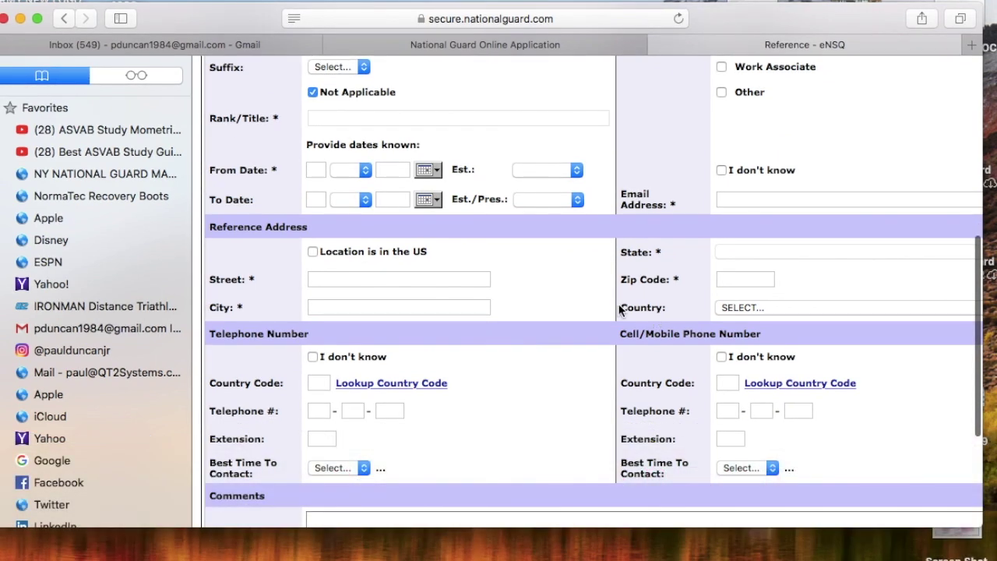
{"action": "scroll", "coordinate": [524, 407], "scroll_direction": "down", "scroll_amount": 5}
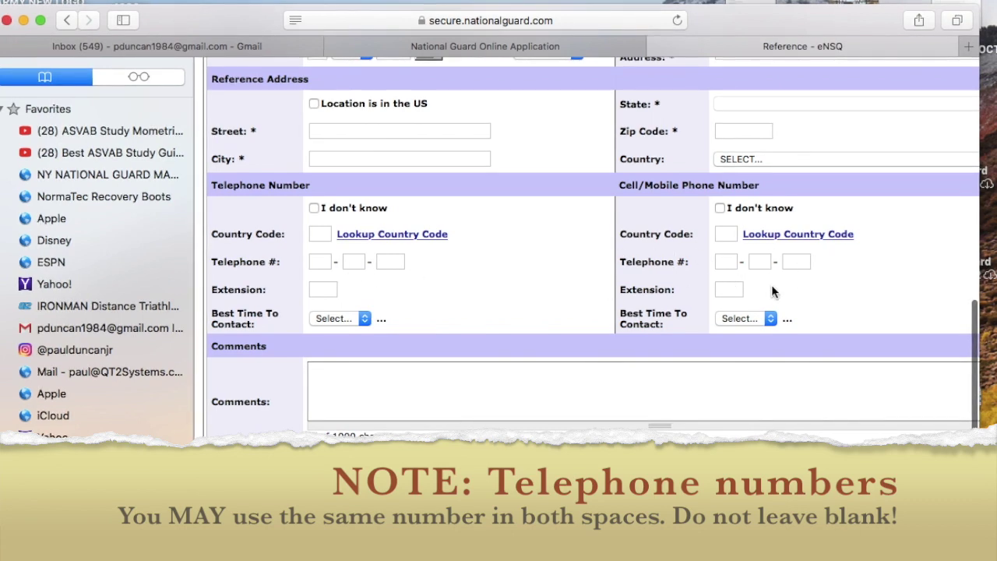
Set the telephone's best time to contact to BOTH, check the mobile number's choices, and try to save the reference
{"action": "left_click", "coordinate": [335, 317]}
{"action": "left_click", "coordinate": [333, 338]}
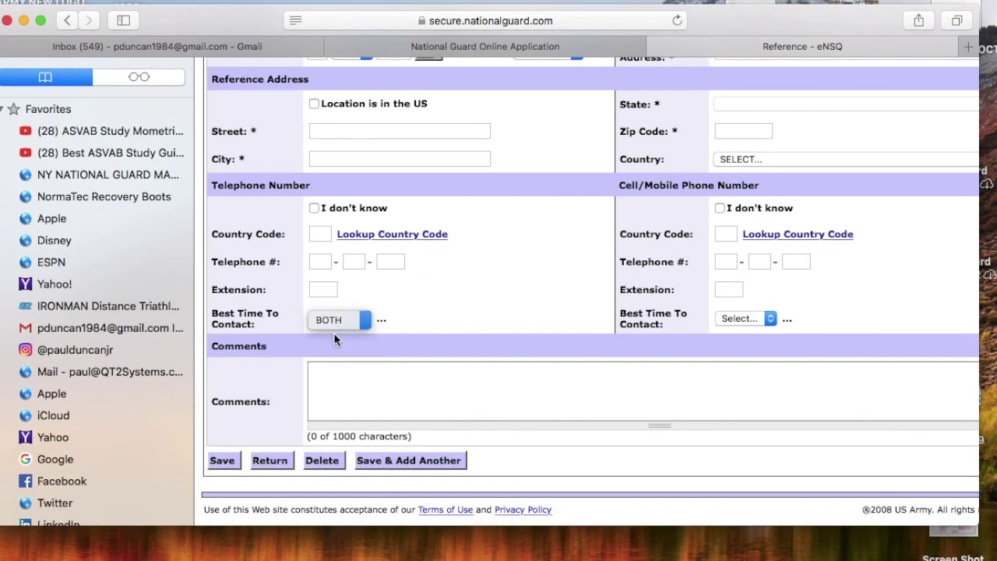
{"action": "left_click", "coordinate": [736, 318]}
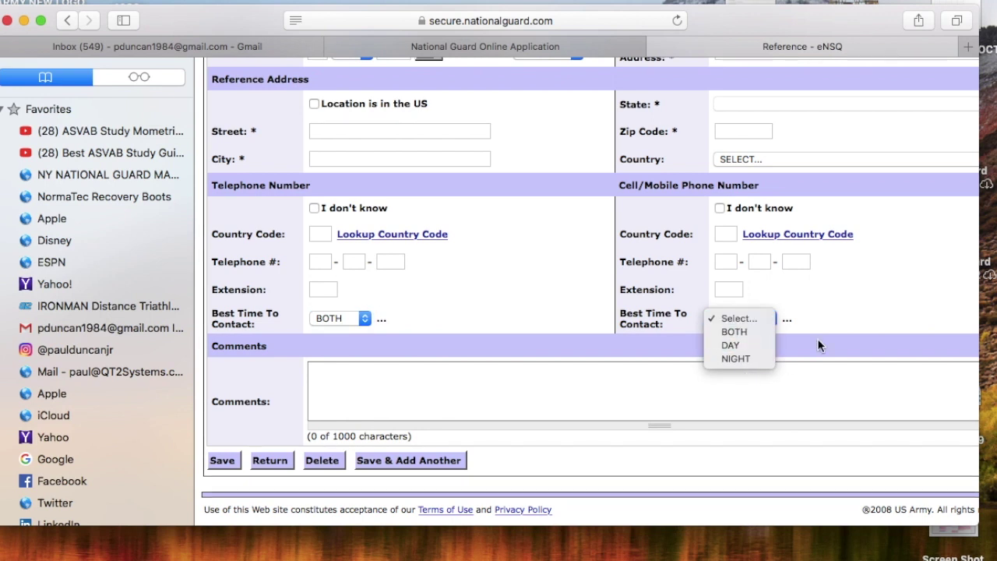
{"action": "left_click", "coordinate": [853, 318]}
{"action": "left_click", "coordinate": [222, 460]}
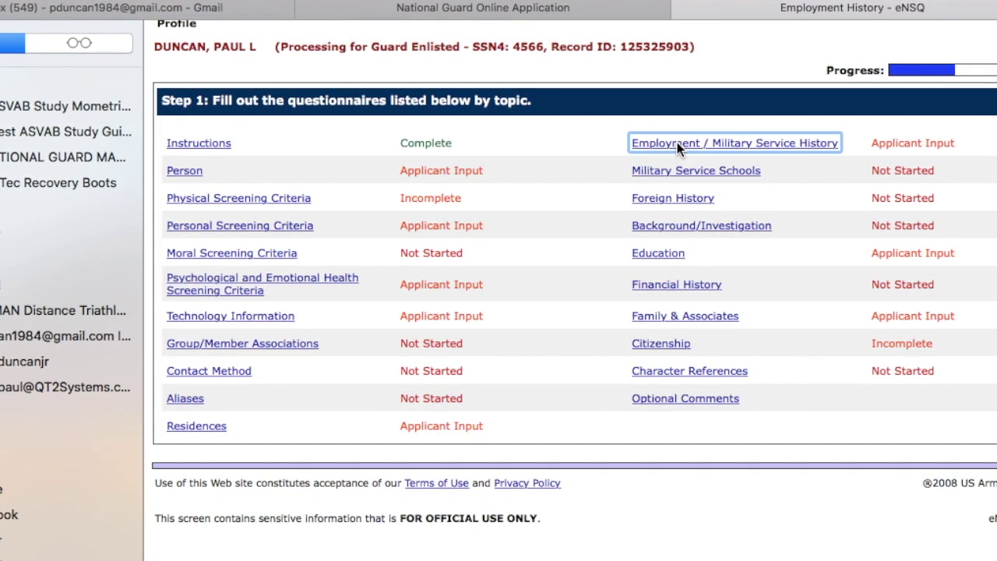
Start a new civilian employment record from the Employment Periods section and look through its employer, date and position fields
{"action": "scroll", "coordinate": [545, 335], "scroll_direction": "down", "scroll_amount": 5}
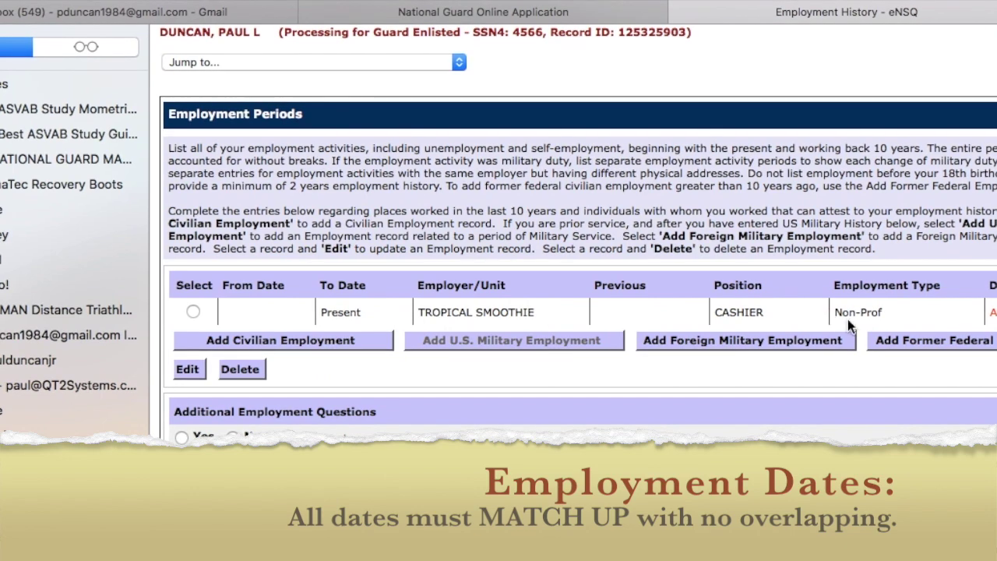
{"action": "left_click", "coordinate": [278, 339]}
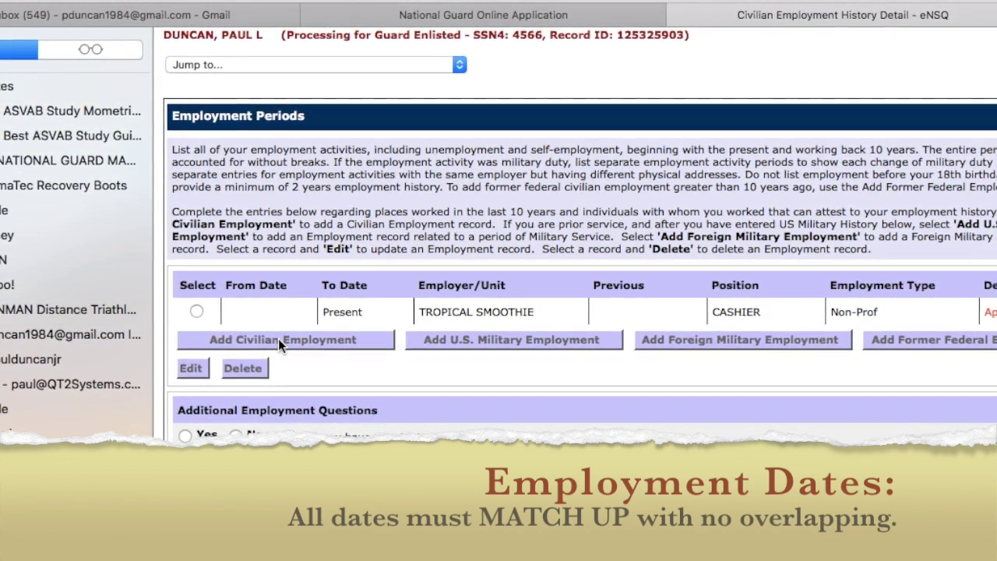
{"action": "scroll", "coordinate": [472, 281], "scroll_direction": "down", "scroll_amount": 4}
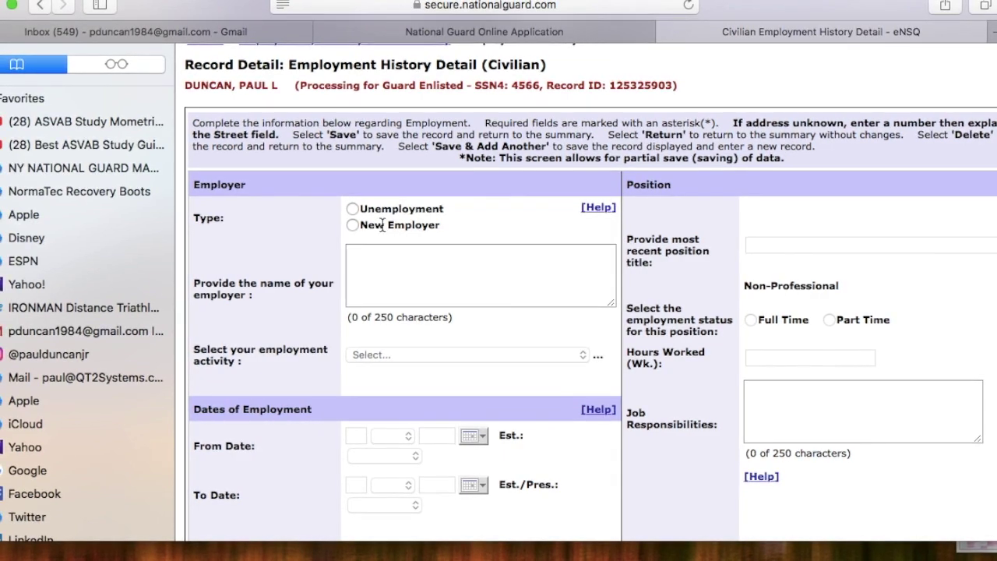
{"action": "scroll", "coordinate": [699, 316], "scroll_direction": "down", "scroll_amount": 5}
{"action": "scroll", "coordinate": [697, 315], "scroll_direction": "up", "scroll_amount": 6}
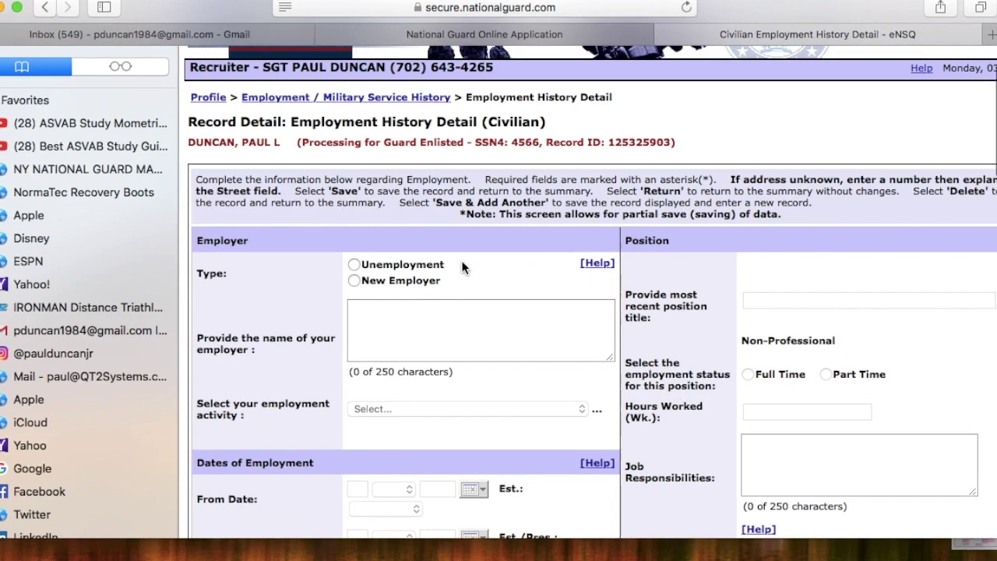
{"action": "scroll", "coordinate": [461, 260], "scroll_direction": "up", "scroll_amount": 3}
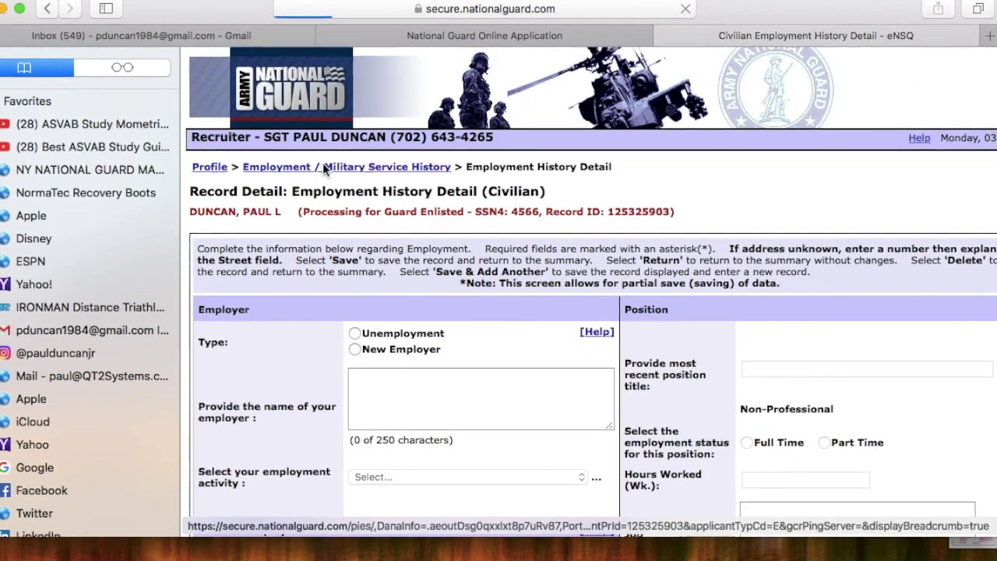
Return to the Employment / Military Service History summary and open the TROPICAL SMOOTHIE record for editing
{"action": "left_click", "coordinate": [322, 166]}
{"action": "scroll", "coordinate": [322, 233], "scroll_direction": "down", "scroll_amount": 4}
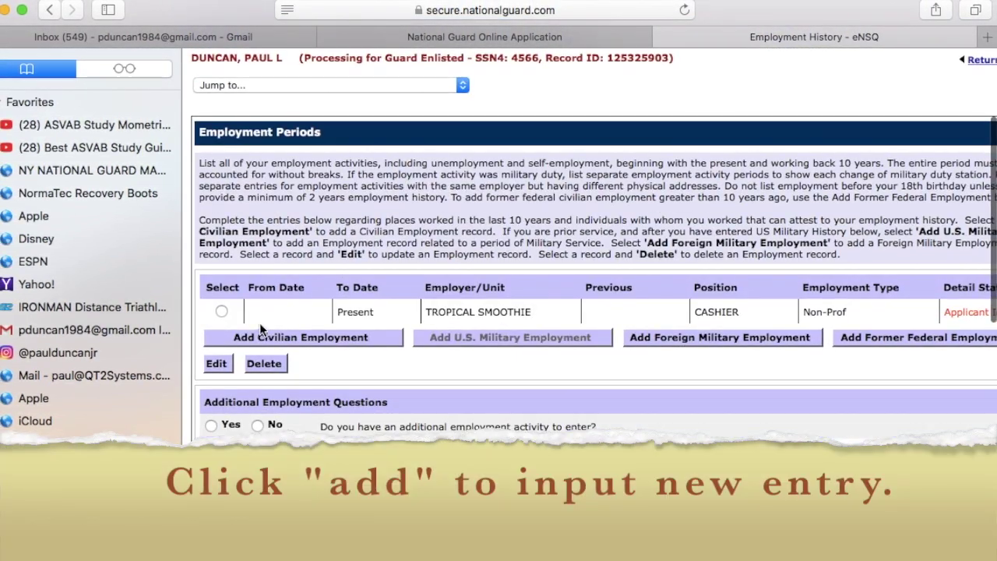
{"action": "left_click", "coordinate": [222, 311]}
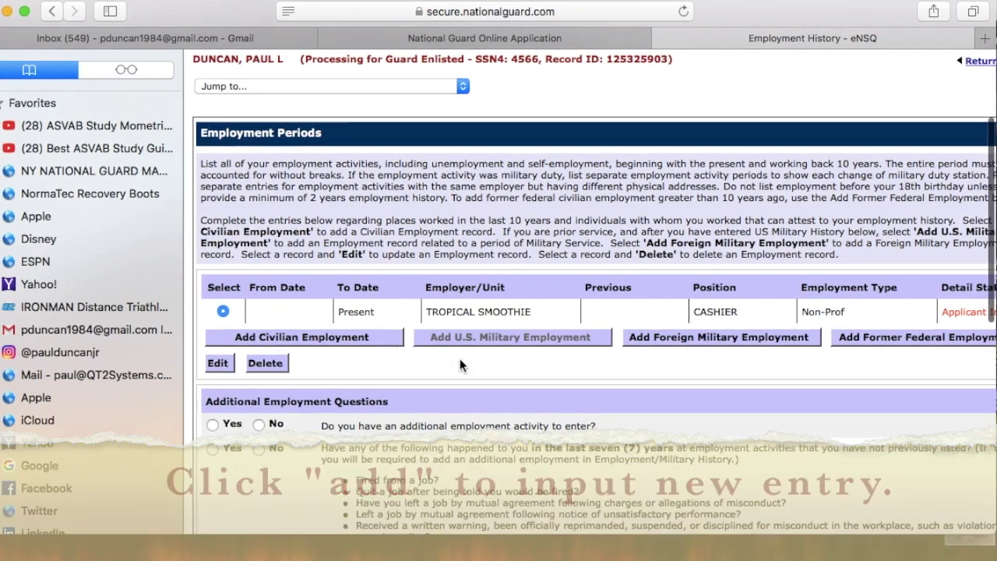
{"action": "left_click", "coordinate": [218, 363]}
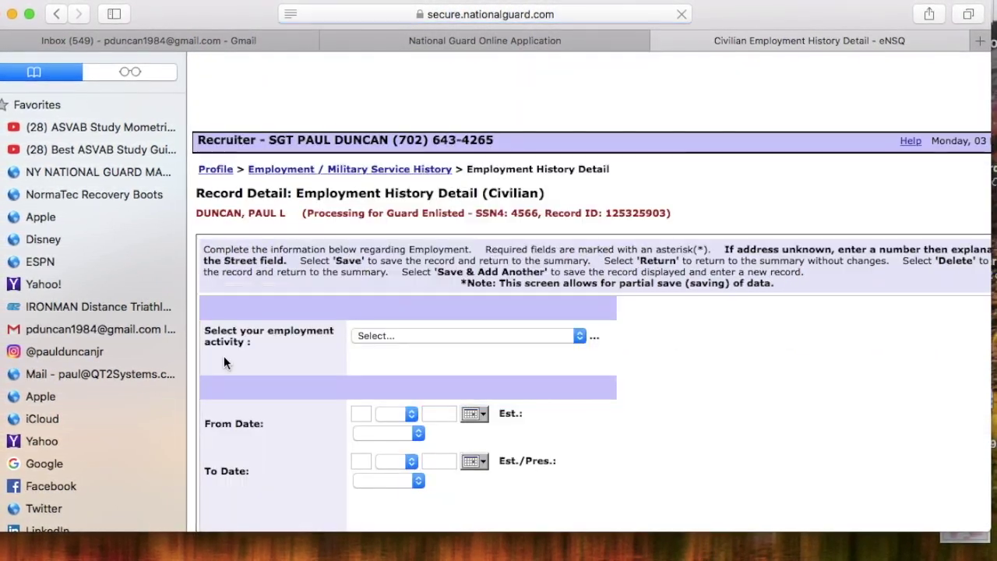
Examine the record's employer name, position title and job responsibilities fields, and the Estimated and Present choices for the To Date
{"action": "scroll", "coordinate": [491, 293], "scroll_direction": "down", "scroll_amount": 5}
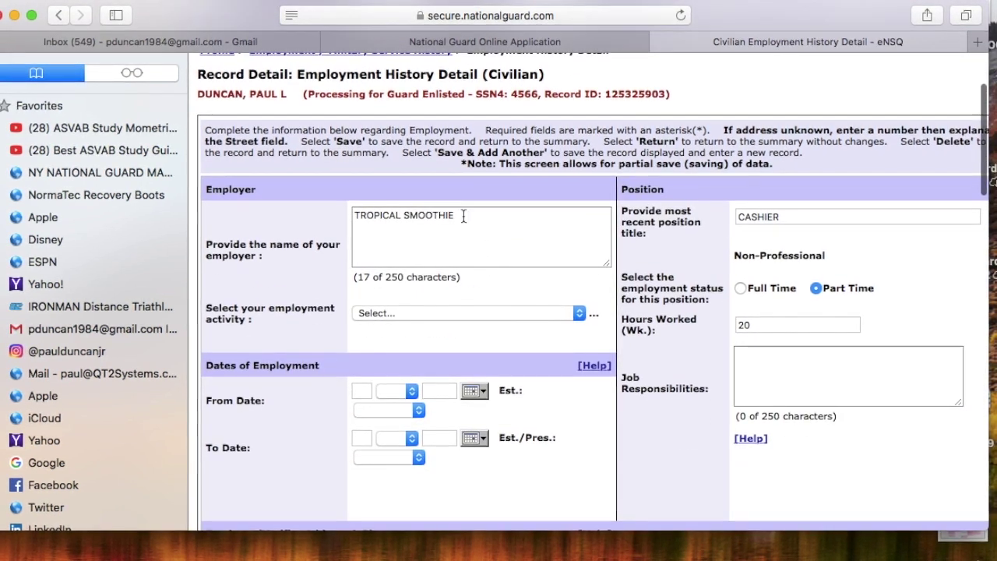
{"action": "left_click_drag", "start_coordinate": [447, 216], "coordinate": [357, 216]}
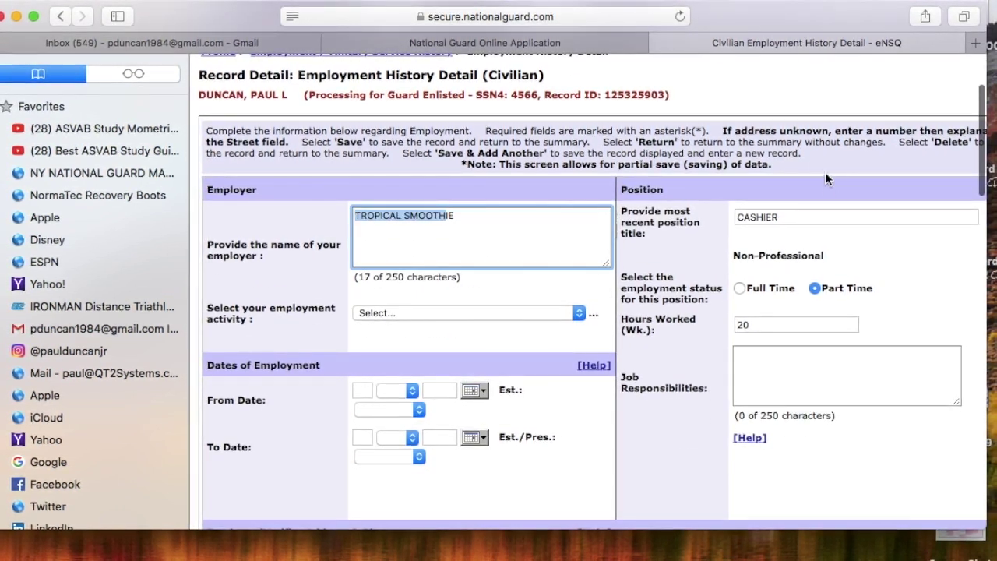
{"action": "left_click", "coordinate": [796, 209]}
{"action": "left_click", "coordinate": [772, 365]}
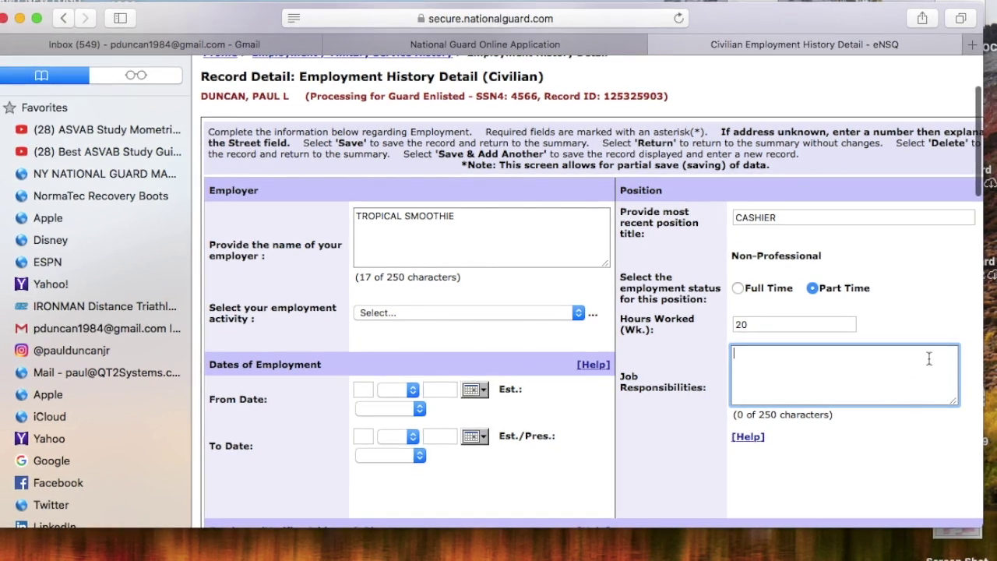
{"action": "scroll", "coordinate": [483, 389], "scroll_direction": "down", "scroll_amount": 3}
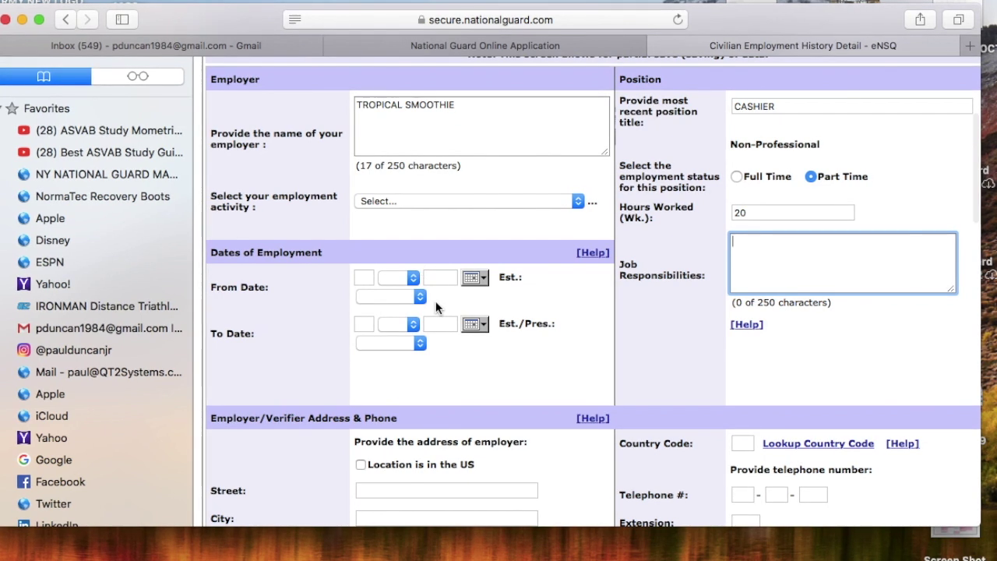
{"action": "left_click", "coordinate": [443, 117]}
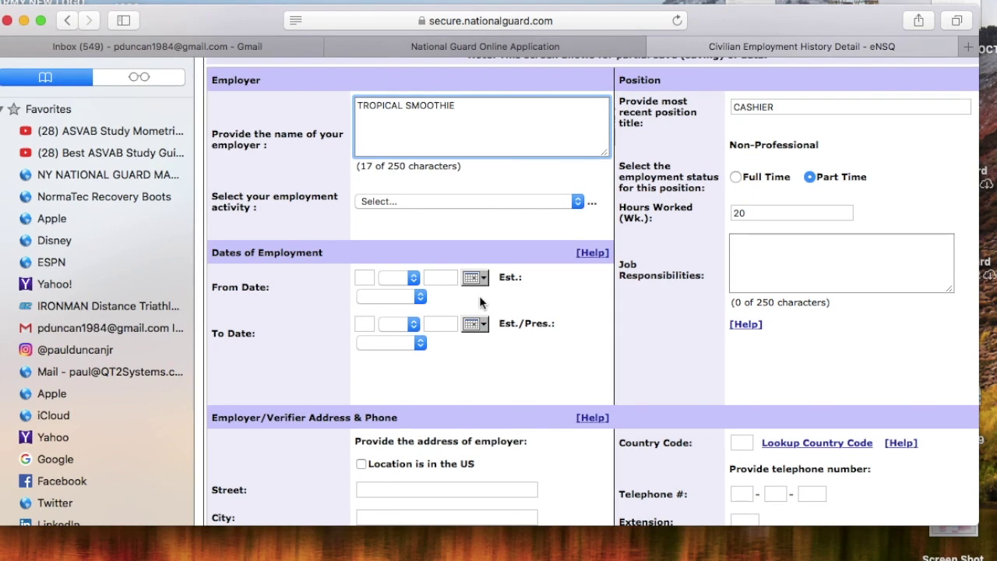
{"action": "left_click", "coordinate": [408, 349]}
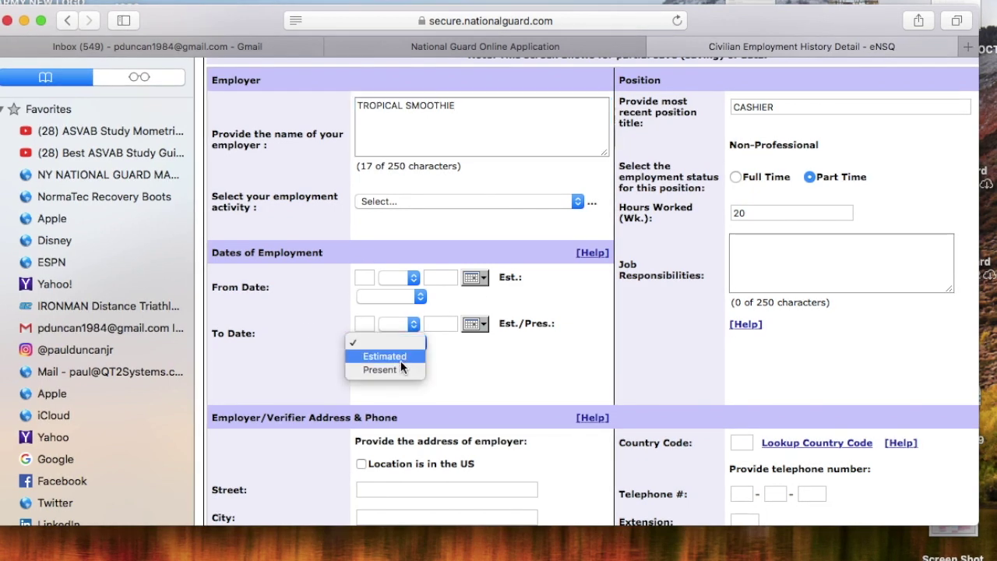
{"action": "left_click", "coordinate": [478, 378]}
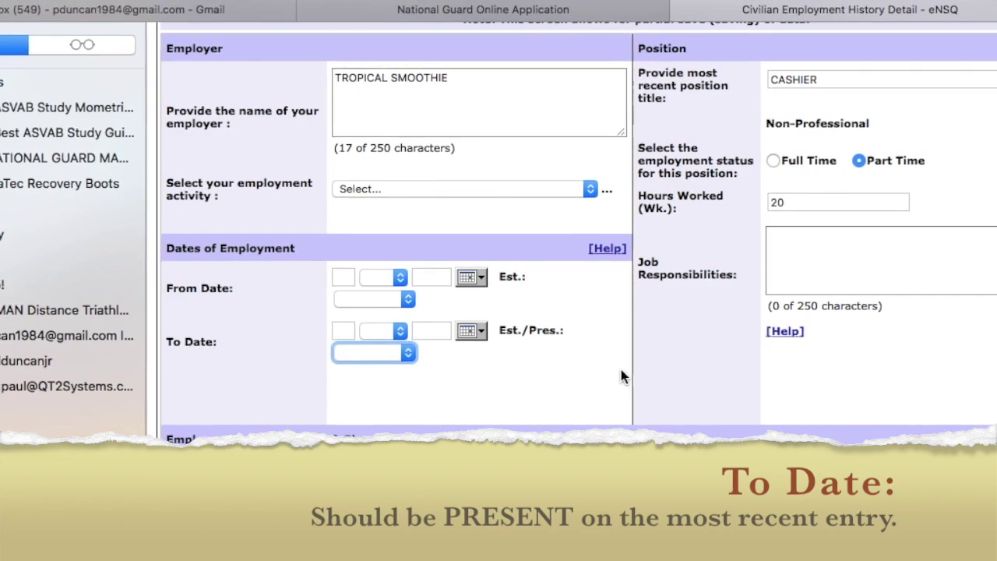
Look through the employer address and phone fields and the physical work address fields of the employment record
{"action": "scroll", "coordinate": [620, 371], "scroll_direction": "down", "scroll_amount": 5}
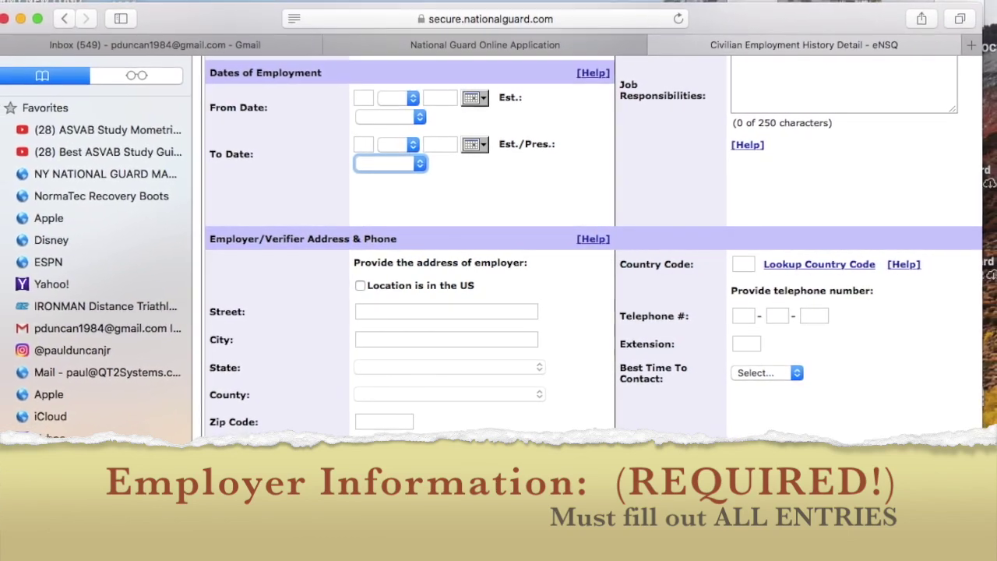
{"action": "scroll", "coordinate": [602, 387], "scroll_direction": "down", "scroll_amount": 5}
{"action": "scroll", "coordinate": [579, 311], "scroll_direction": "up", "scroll_amount": 3}
{"action": "scroll", "coordinate": [580, 315], "scroll_direction": "down", "scroll_amount": 5}
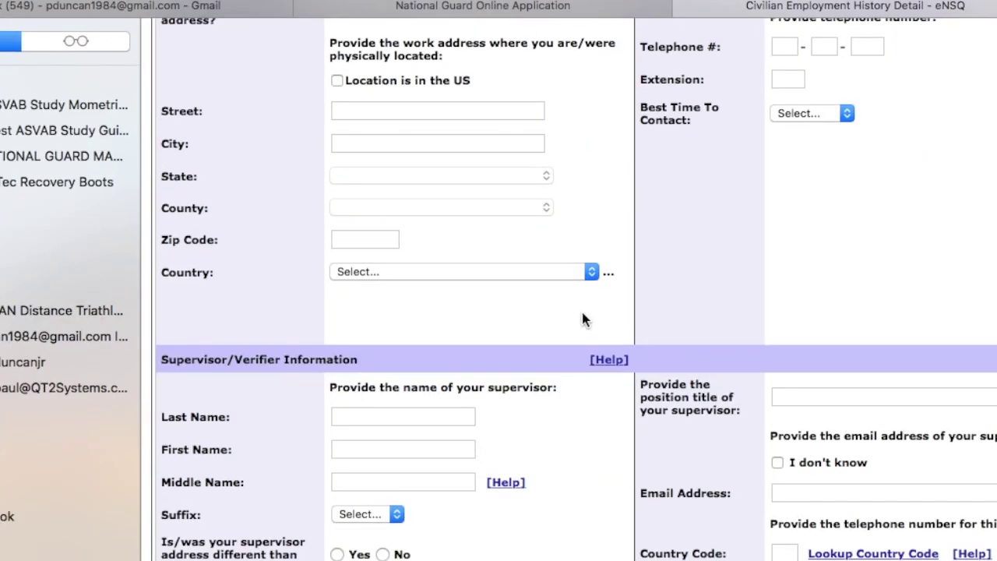
{"action": "scroll", "coordinate": [582, 312], "scroll_direction": "up", "scroll_amount": 5}
Examine the supervisor information fields and the questions about previous work and misconduct at this employer
{"action": "scroll", "coordinate": [586, 314], "scroll_direction": "down", "scroll_amount": 8}
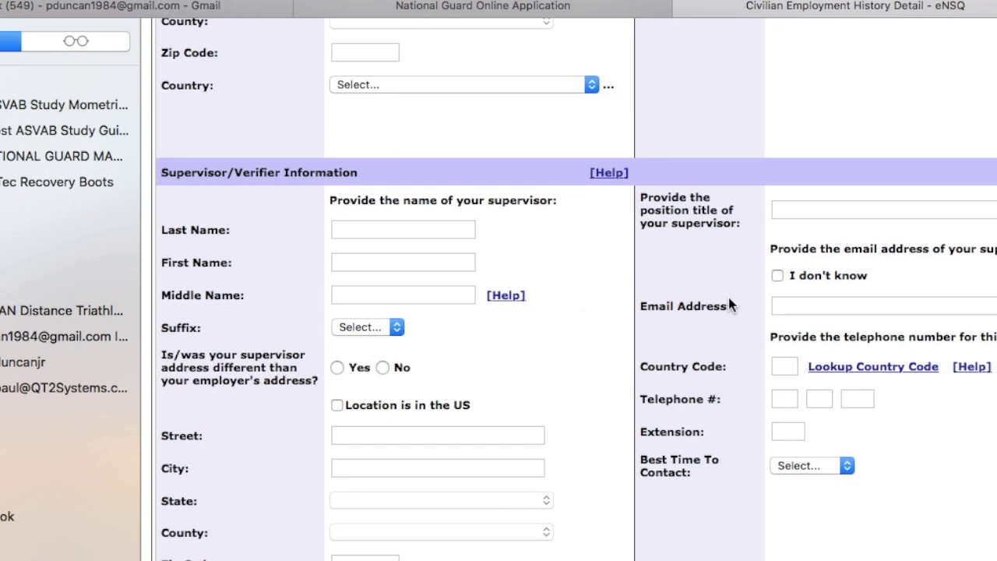
{"action": "scroll", "coordinate": [730, 304], "scroll_direction": "down", "scroll_amount": 2}
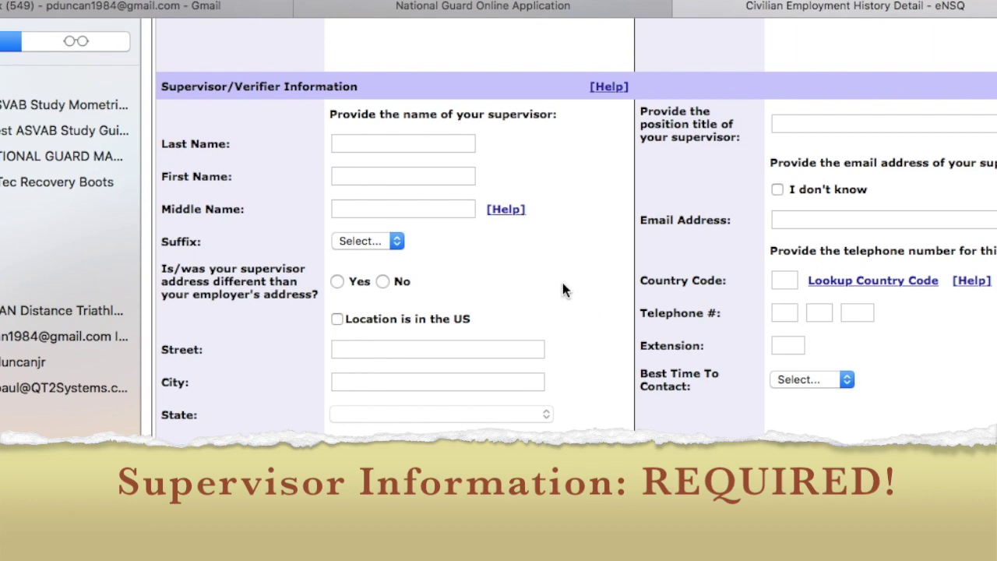
{"action": "scroll", "coordinate": [552, 148], "scroll_direction": "up", "scroll_amount": 5}
{"action": "scroll", "coordinate": [552, 148], "scroll_direction": "down", "scroll_amount": 6}
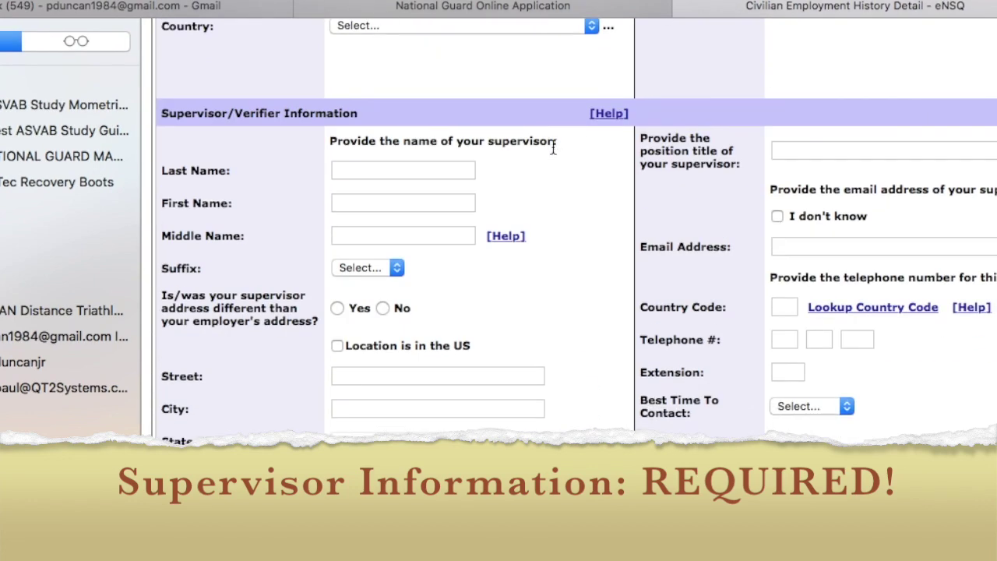
{"action": "scroll", "coordinate": [661, 353], "scroll_direction": "down", "scroll_amount": 5}
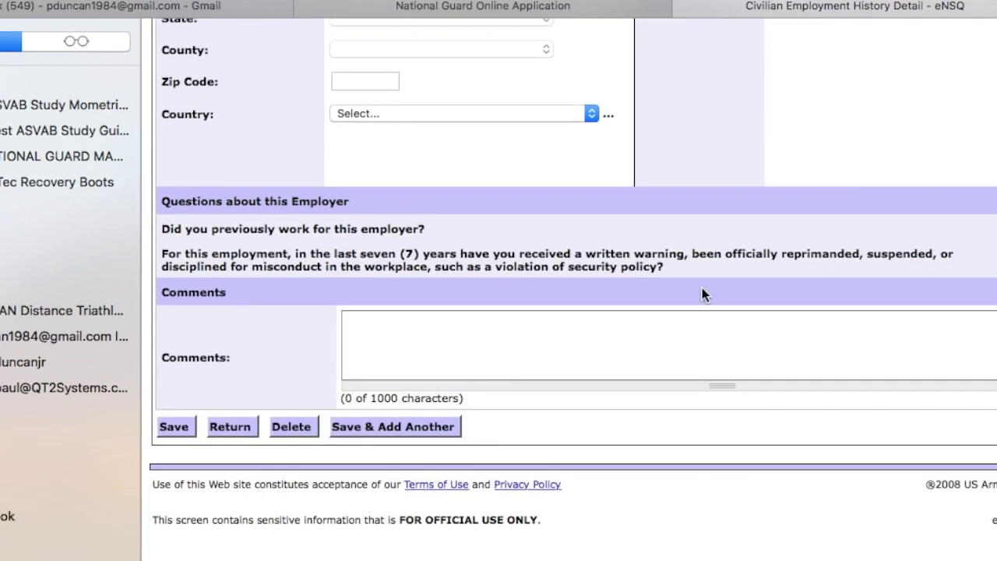
{"action": "scroll", "coordinate": [621, 292], "scroll_direction": "right", "scroll_amount": 2}
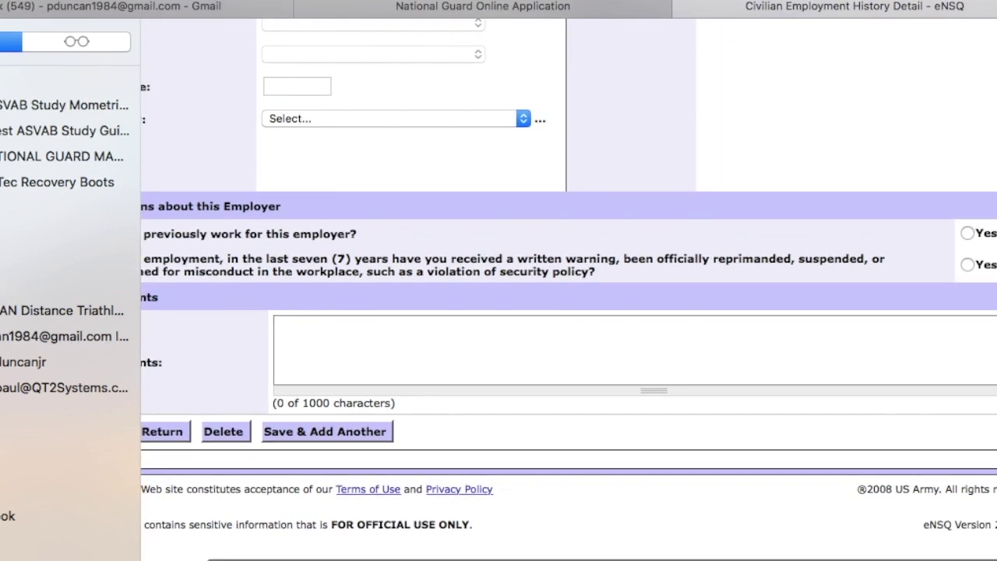
Return to the Employment / Military Service History summary and start a new civilian employment record of type Unemployment
{"action": "scroll", "coordinate": [551, 251], "scroll_direction": "left", "scroll_amount": 2}
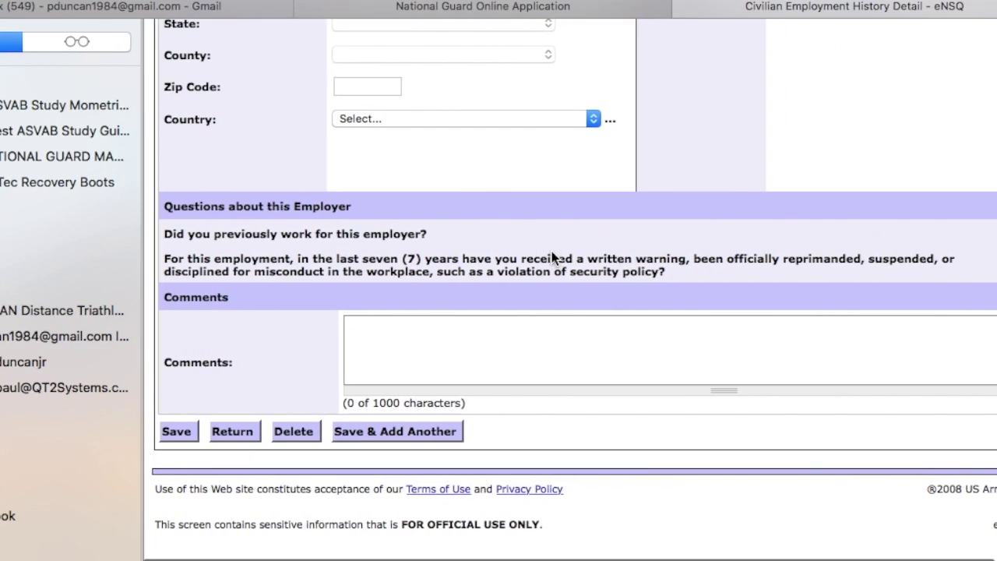
{"action": "scroll", "coordinate": [551, 251], "scroll_direction": "up", "scroll_amount": 10}
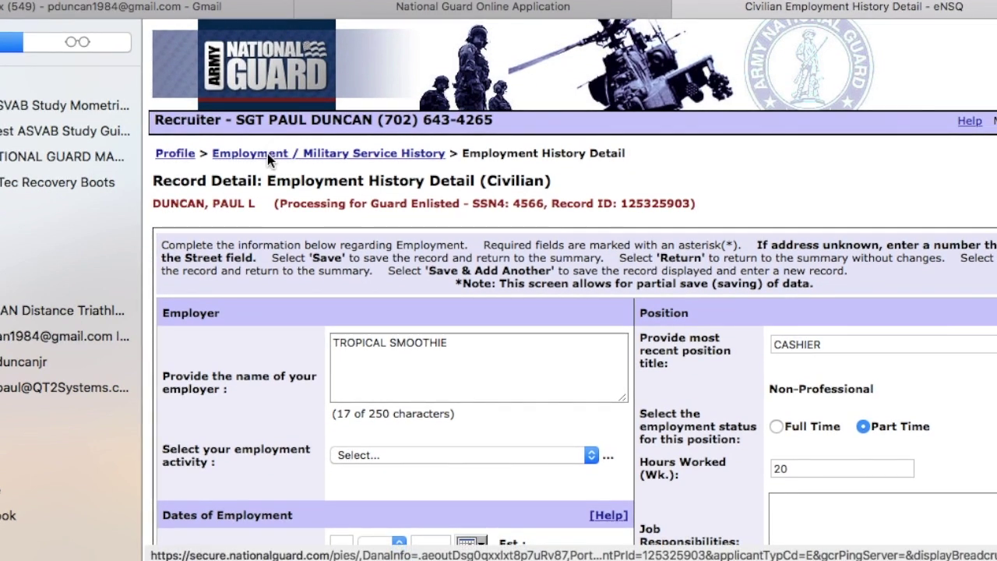
{"action": "left_click", "coordinate": [268, 153]}
{"action": "scroll", "coordinate": [402, 475], "scroll_direction": "down", "scroll_amount": 4}
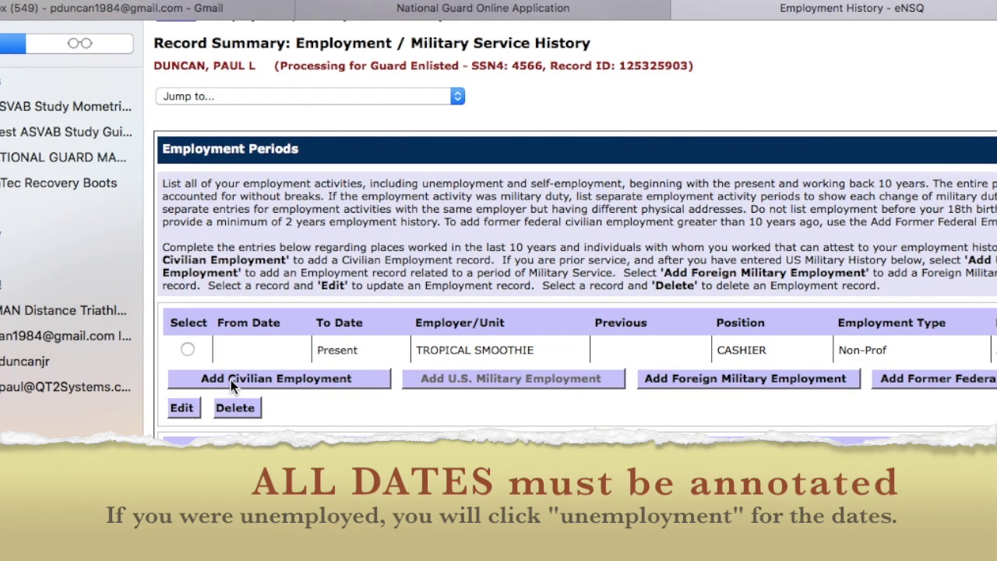
{"action": "left_click", "coordinate": [230, 381]}
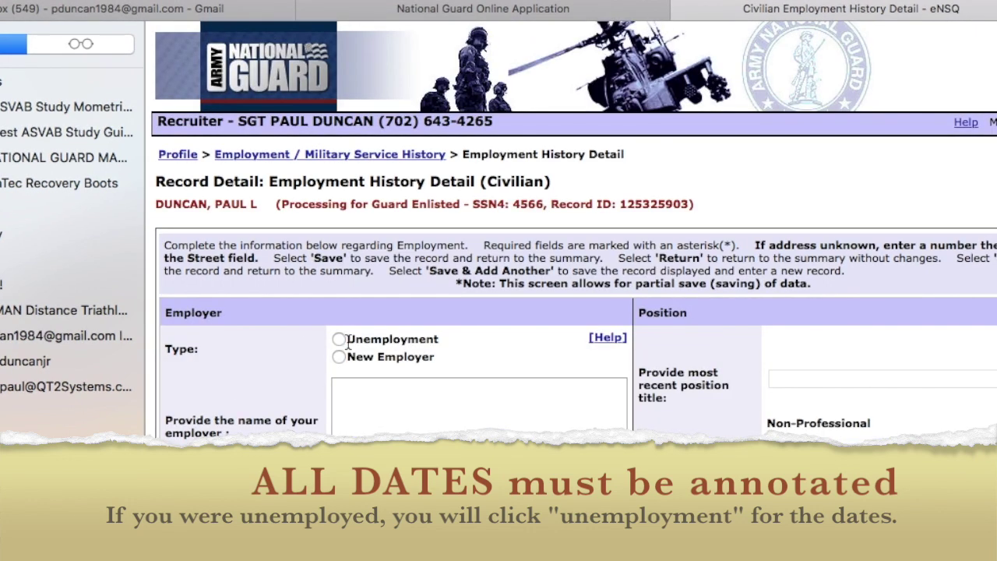
{"action": "left_click", "coordinate": [340, 339]}
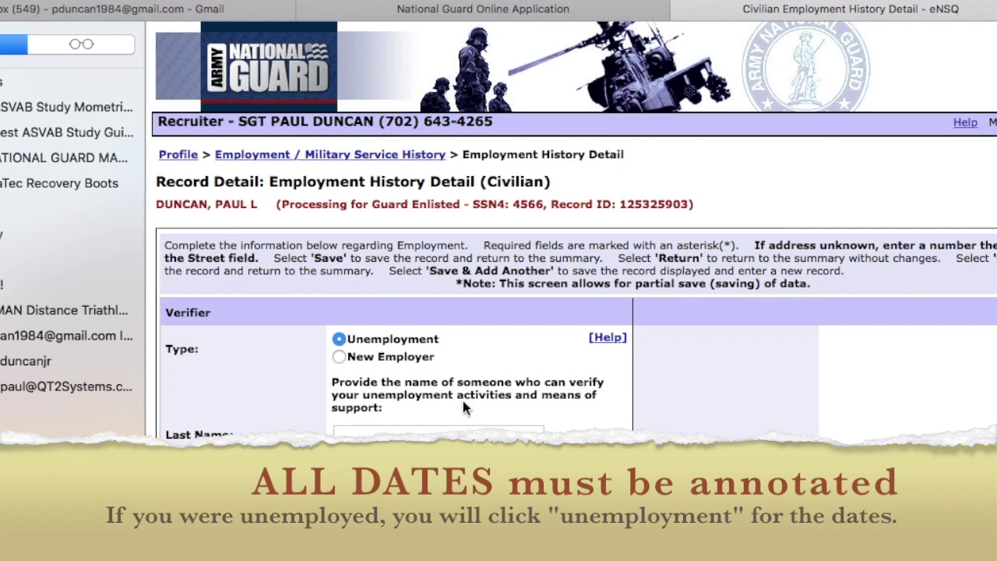
Examine the unemployment record's verifier name, employment code and From Date and To Date fields
{"action": "scroll", "coordinate": [411, 428], "scroll_direction": "down", "scroll_amount": 3}
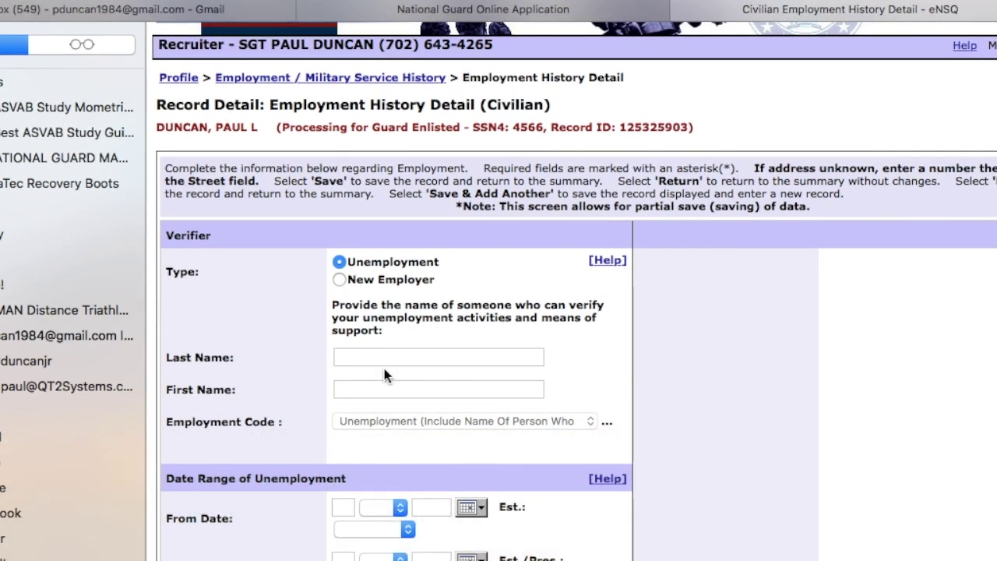
{"action": "scroll", "coordinate": [408, 452], "scroll_direction": "down", "scroll_amount": 2}
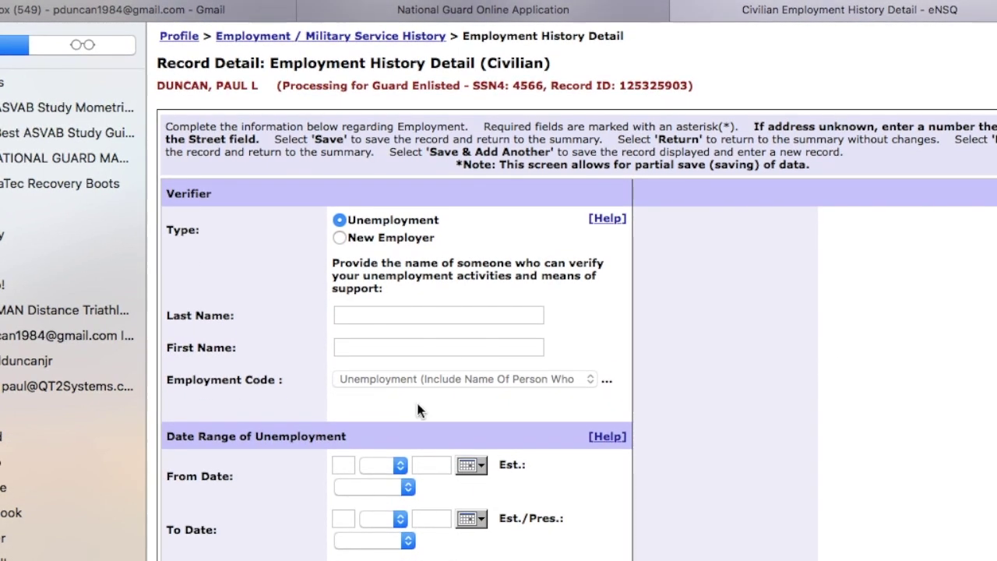
{"action": "scroll", "coordinate": [448, 451], "scroll_direction": "down", "scroll_amount": 3}
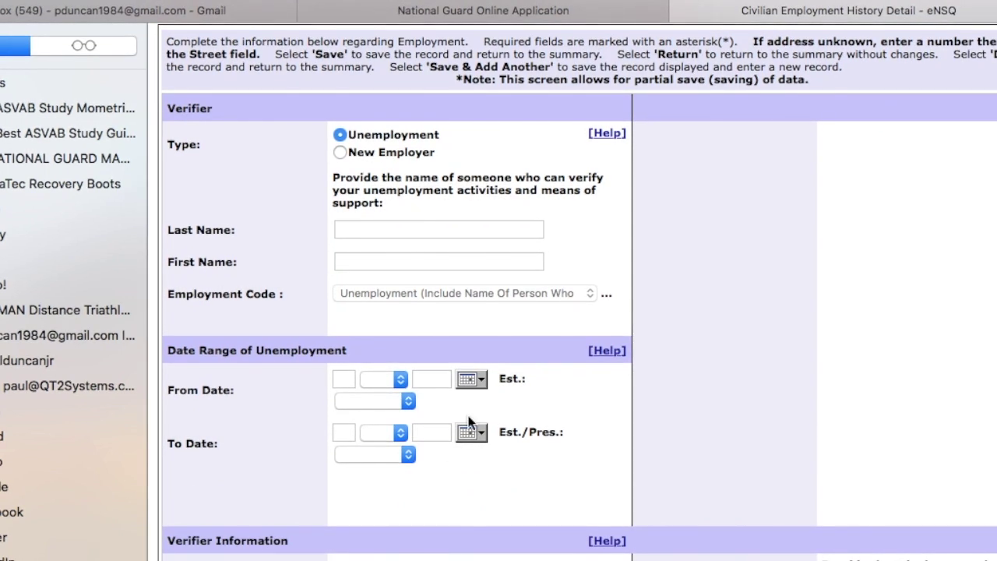
{"action": "scroll", "coordinate": [524, 339], "scroll_direction": "down", "scroll_amount": 2}
{"action": "scroll", "coordinate": [524, 338], "scroll_direction": "up", "scroll_amount": 6}
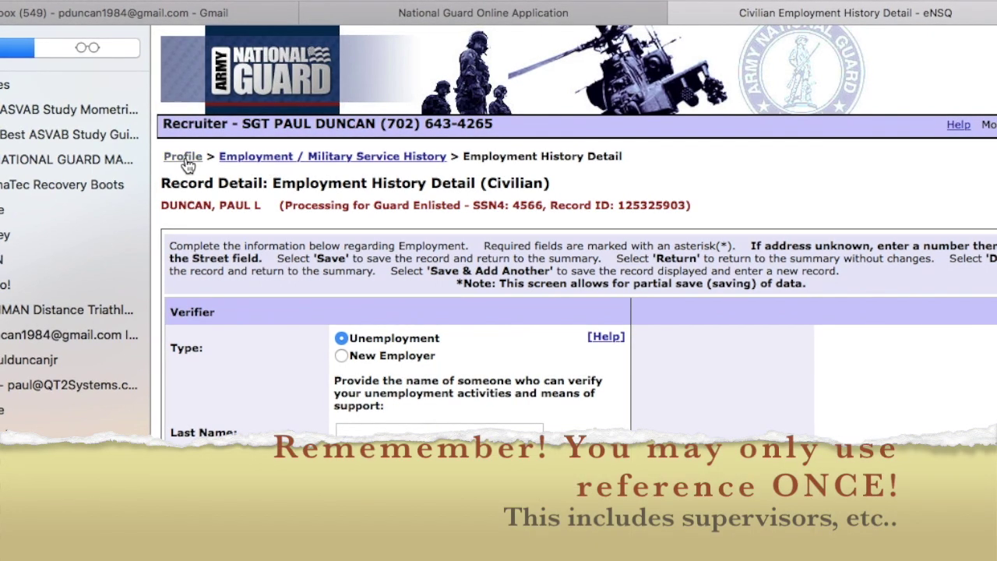
Leave the unemployment record without saving, return to the profile and open the current residence record under Residences
{"action": "left_click", "coordinate": [195, 162]}
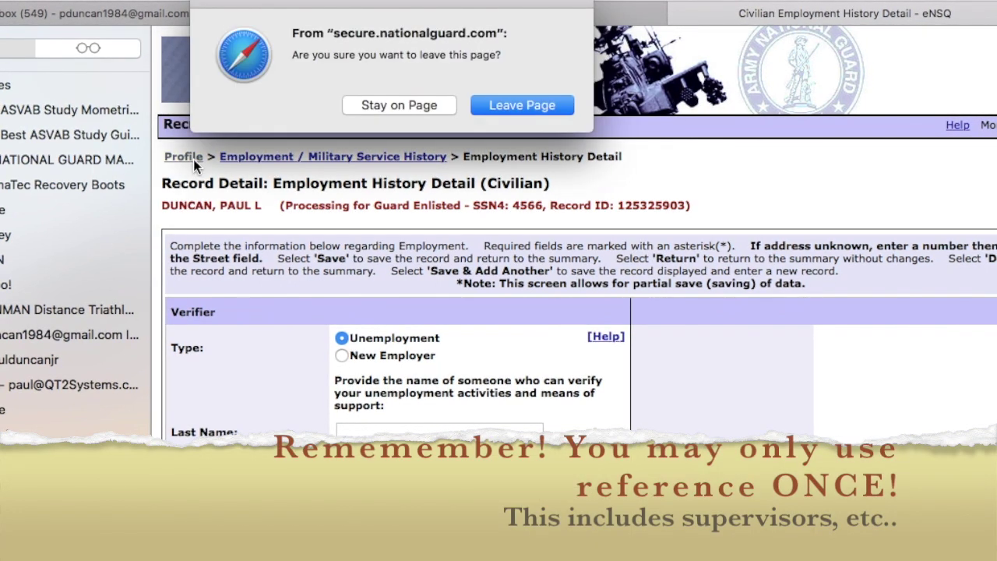
{"action": "left_click", "coordinate": [498, 104]}
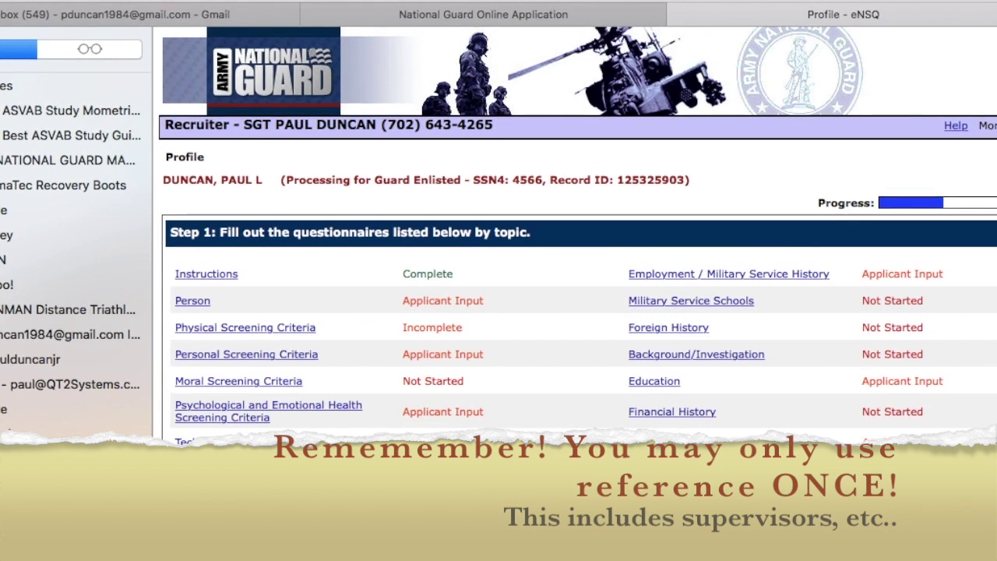
{"action": "scroll", "coordinate": [701, 266], "scroll_direction": "down", "scroll_amount": 1}
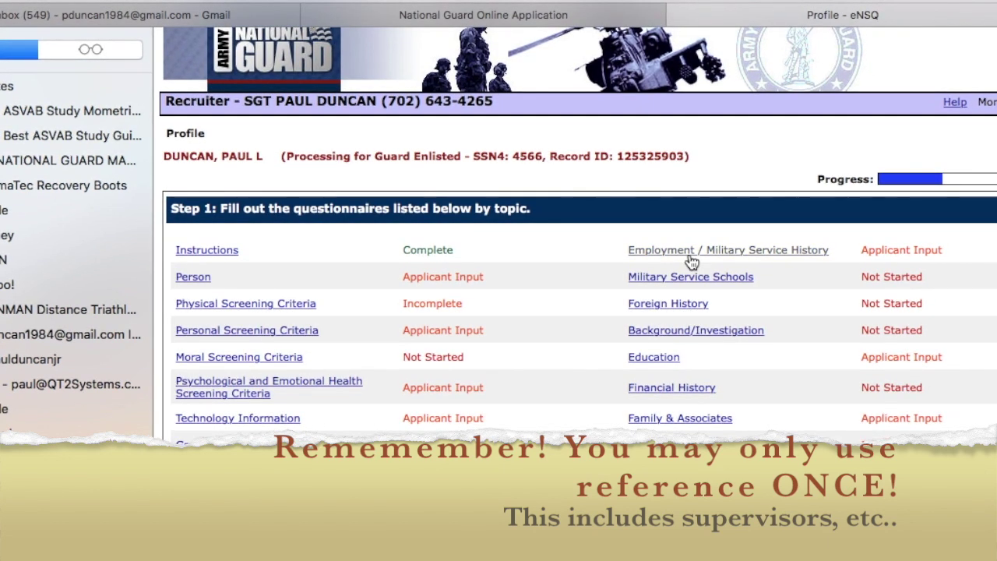
{"action": "scroll", "coordinate": [545, 366], "scroll_direction": "down", "scroll_amount": 2}
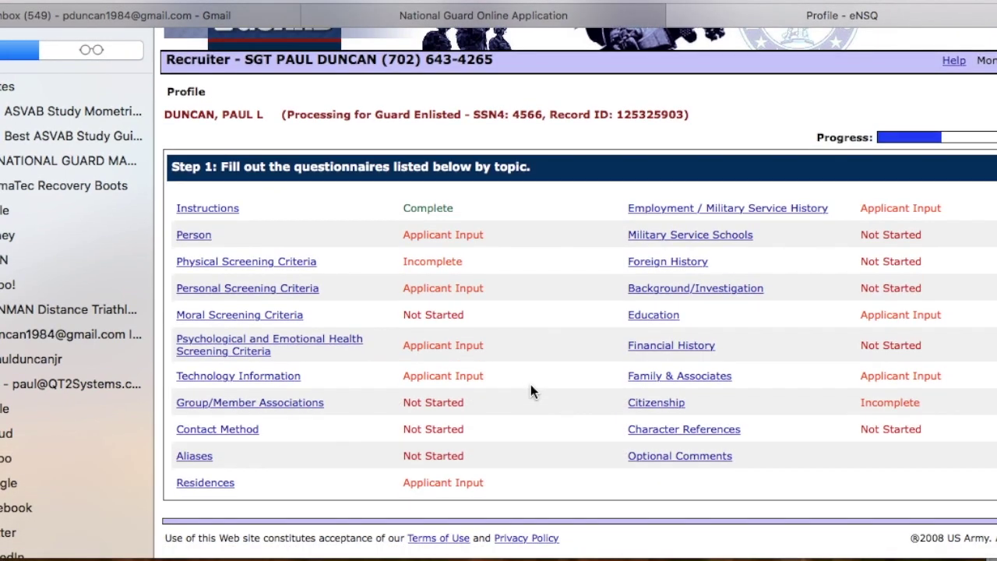
{"action": "left_click", "coordinate": [213, 481]}
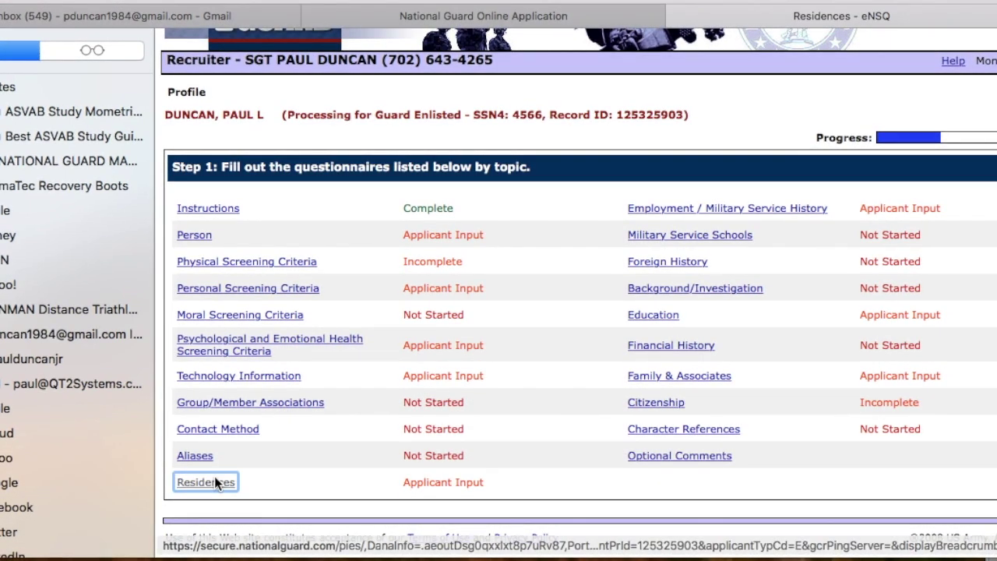
{"action": "scroll", "coordinate": [460, 403], "scroll_direction": "down", "scroll_amount": 3}
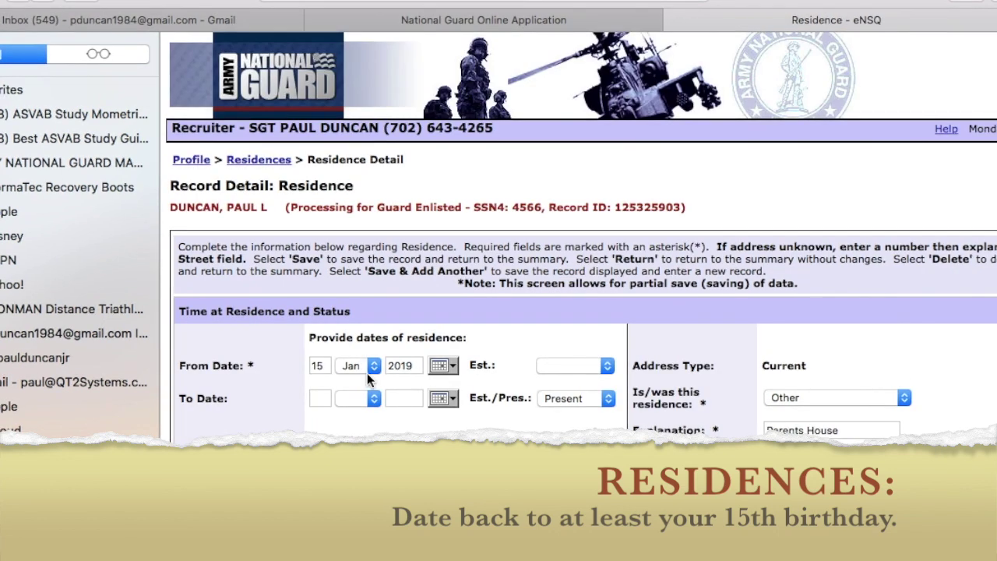
Examine the residence dates, residence type, street address and permanent address settings, down to the Reference Information section
{"action": "scroll", "coordinate": [504, 439], "scroll_direction": "down", "scroll_amount": 4}
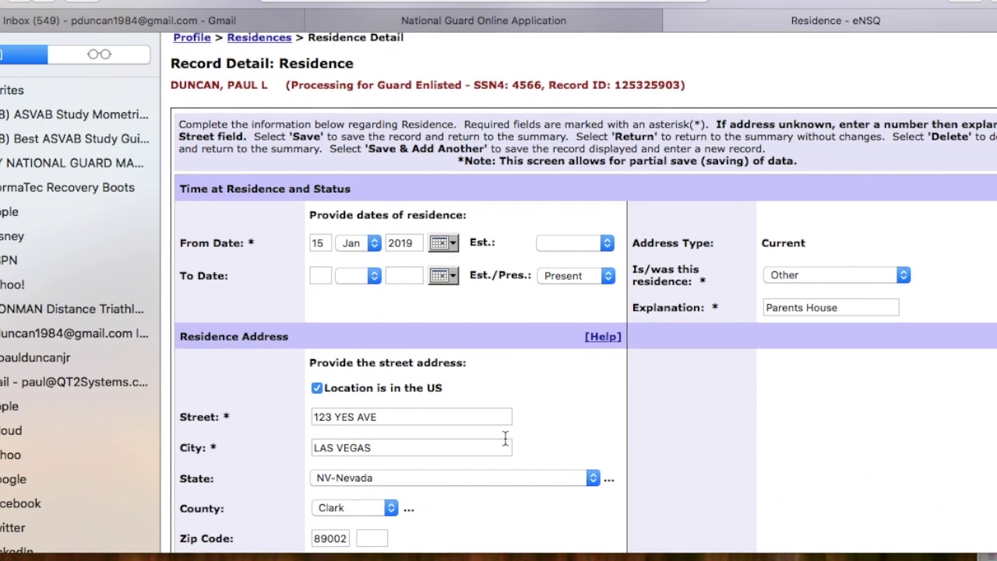
{"action": "scroll", "coordinate": [504, 438], "scroll_direction": "up", "scroll_amount": 2}
{"action": "scroll", "coordinate": [407, 321], "scroll_direction": "down", "scroll_amount": 5}
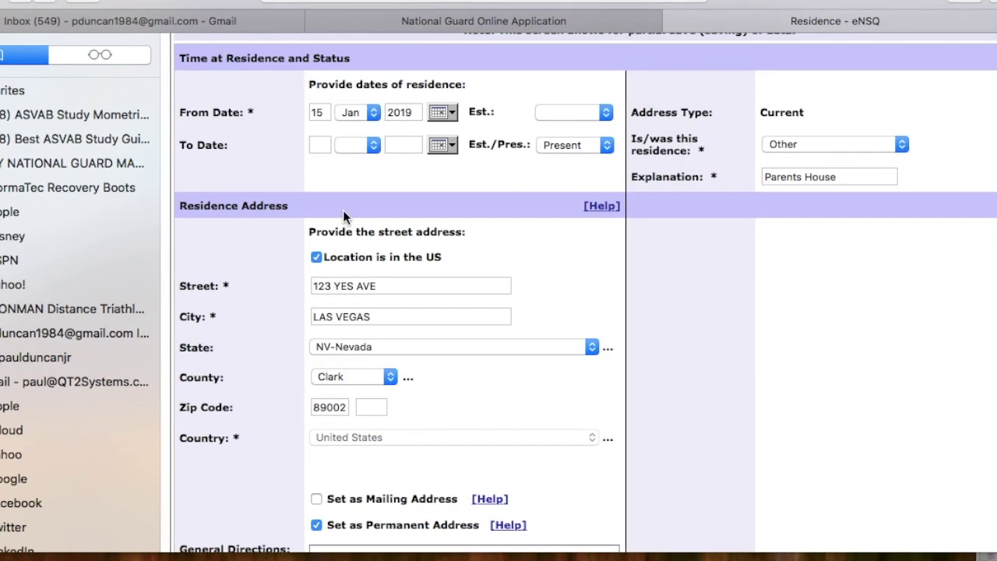
{"action": "scroll", "coordinate": [486, 441], "scroll_direction": "down", "scroll_amount": 10}
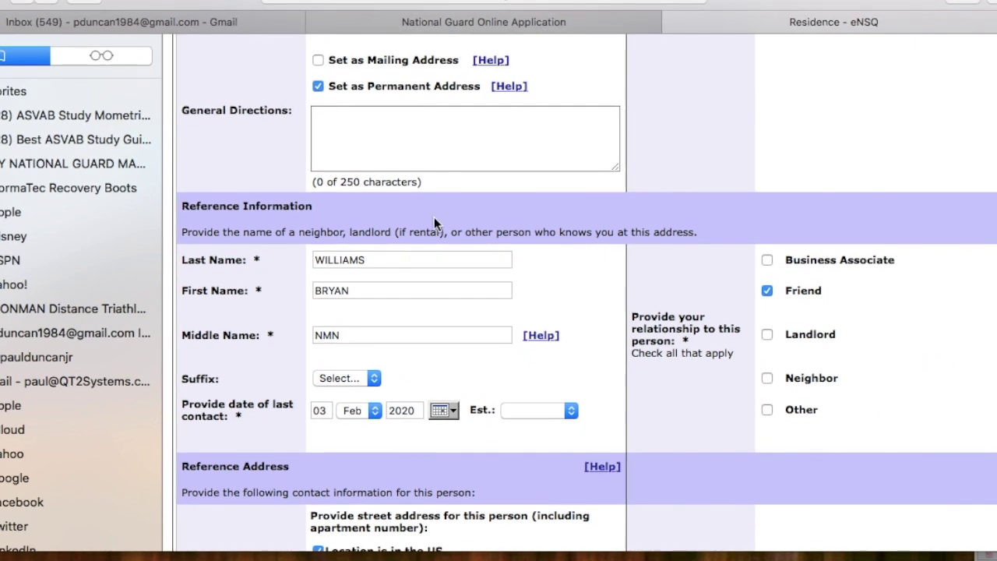
Check the NMN entry in the reference's Middle Name field and the matching no-middle-name explanation in the Comments
{"action": "double_click", "coordinate": [329, 335]}
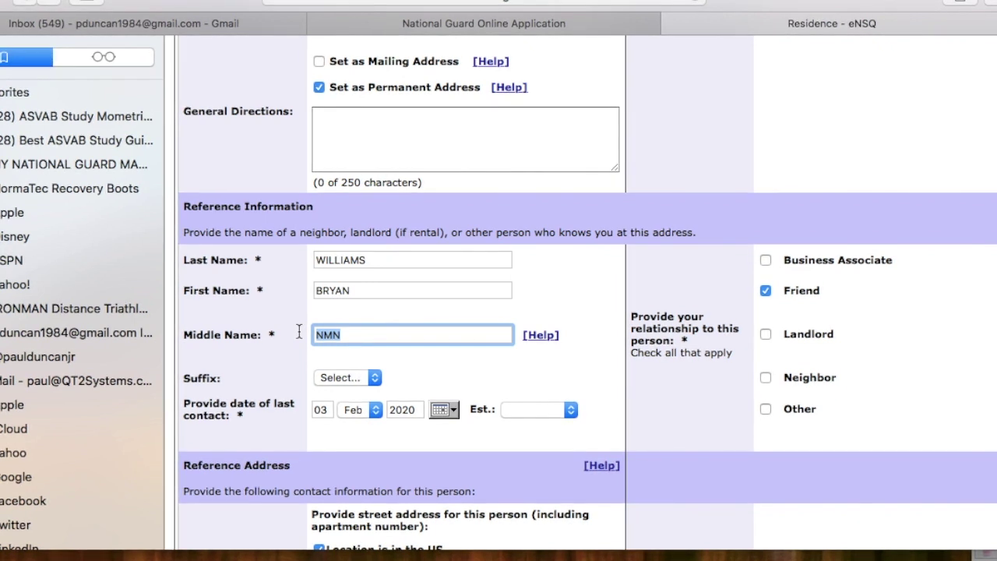
{"action": "left_click", "coordinate": [347, 336]}
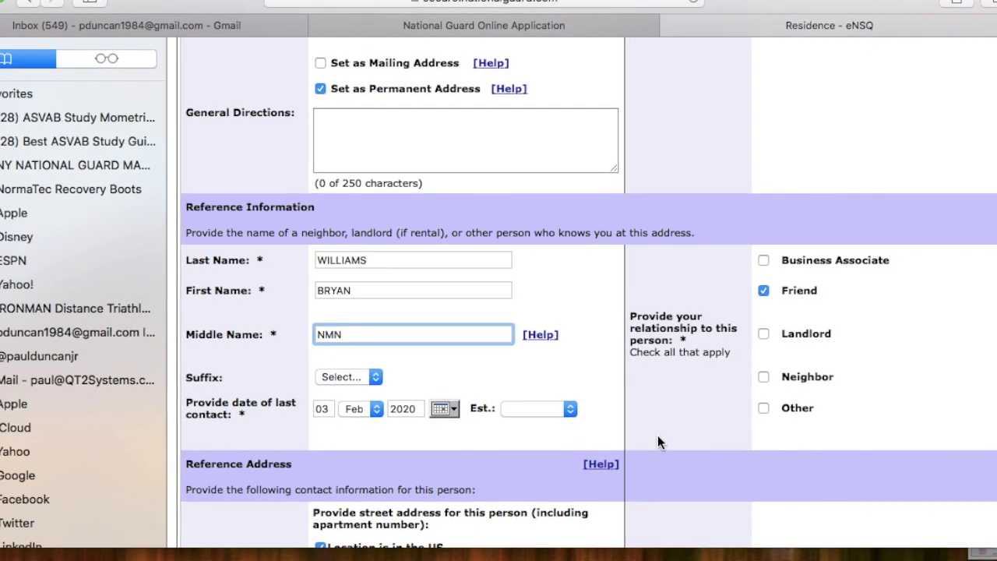
{"action": "scroll", "coordinate": [659, 467], "scroll_direction": "down", "scroll_amount": 15}
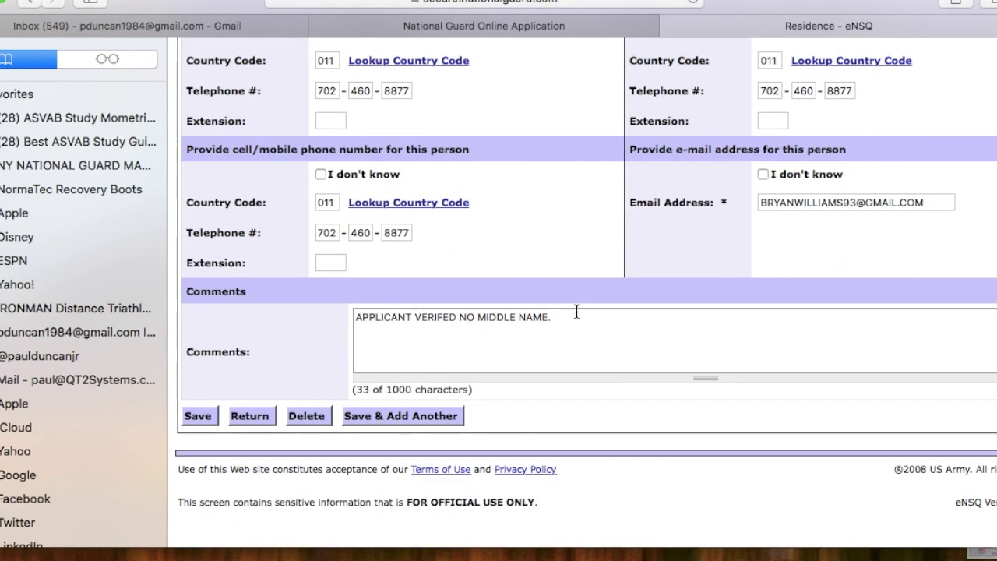
{"action": "left_click_drag", "start_coordinate": [561, 306], "coordinate": [334, 318]}
{"action": "left_click", "coordinate": [510, 310]}
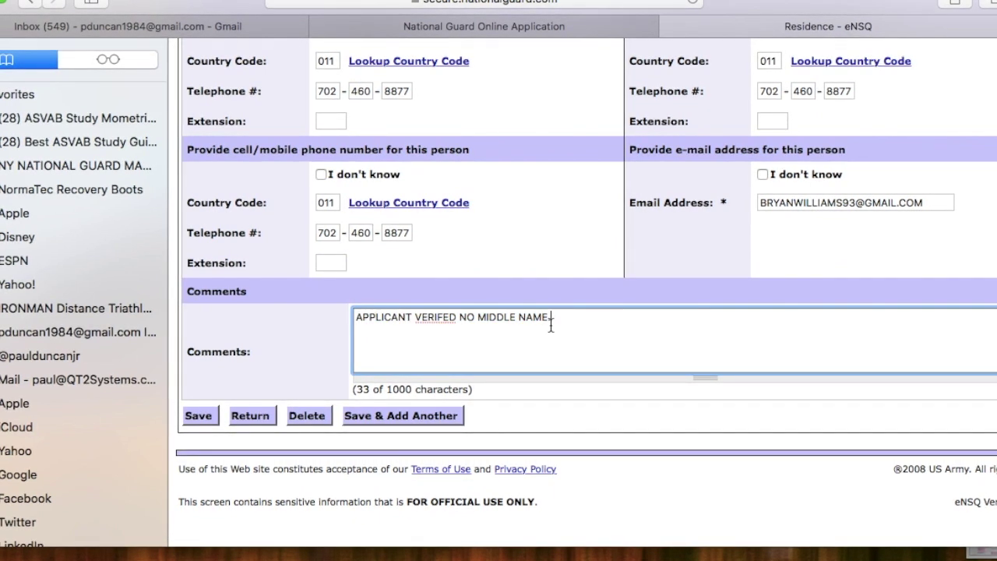
Look through the reference's relationship options, last contact date, street address, phone and e-mail fields
{"action": "scroll", "coordinate": [550, 324], "scroll_direction": "up", "scroll_amount": 15}
{"action": "scroll", "coordinate": [694, 283], "scroll_direction": "up", "scroll_amount": 5}
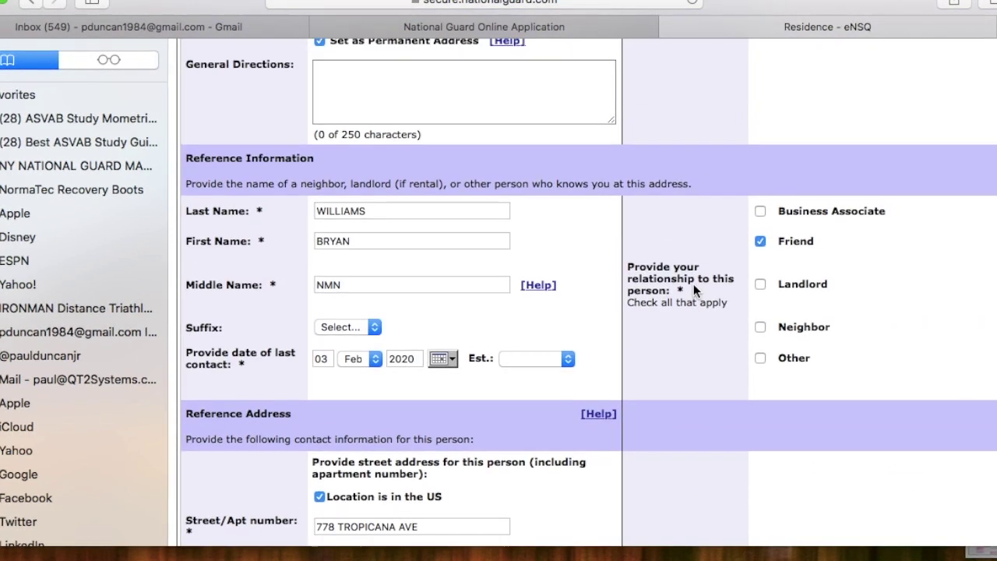
{"action": "scroll", "coordinate": [693, 283], "scroll_direction": "down", "scroll_amount": 8}
{"action": "scroll", "coordinate": [561, 353], "scroll_direction": "down", "scroll_amount": 3}
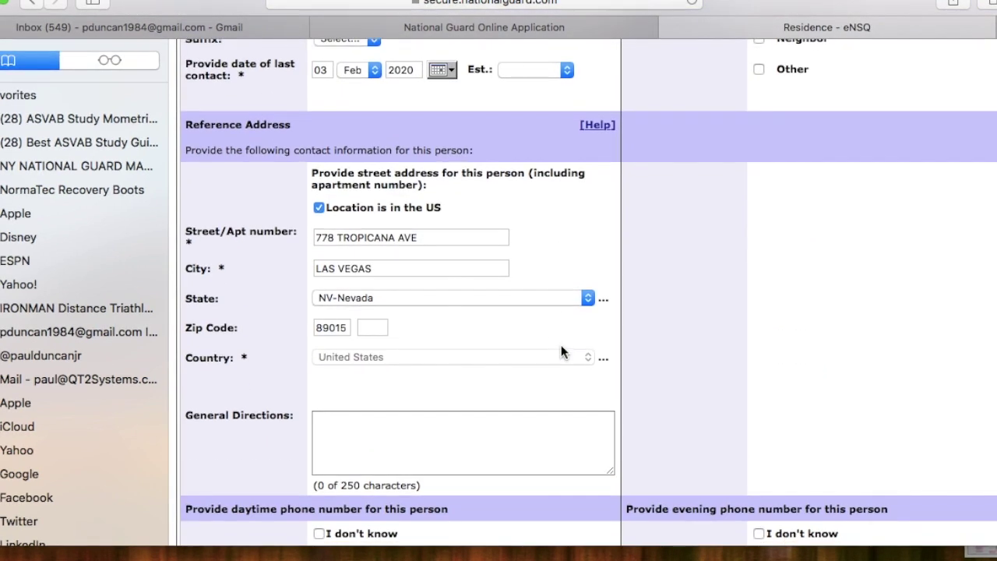
{"action": "scroll", "coordinate": [434, 410], "scroll_direction": "down", "scroll_amount": 8}
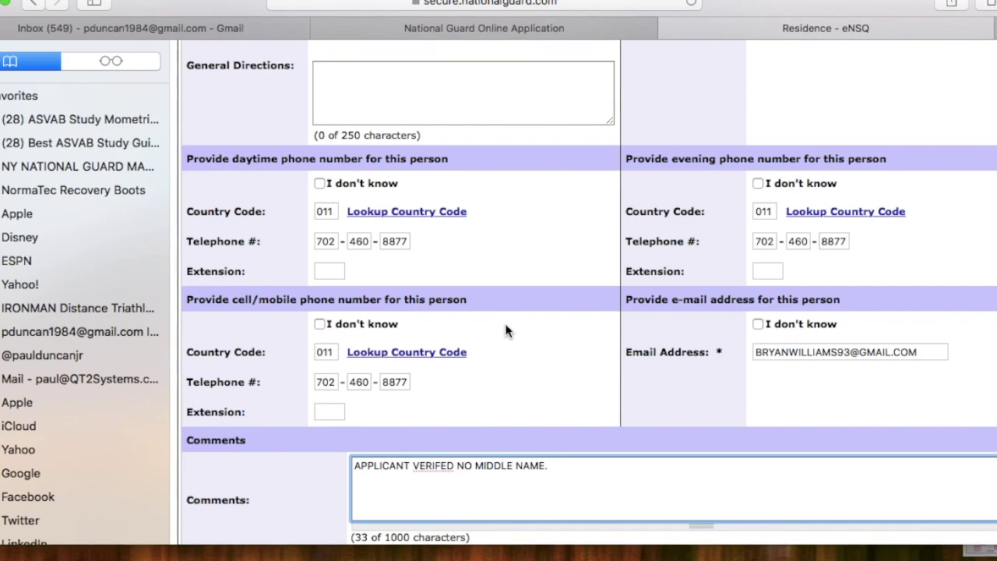
Correct the misspelled word VERIFED to VERIFIED in the residence record's Comments
{"action": "right_click", "coordinate": [431, 465]}
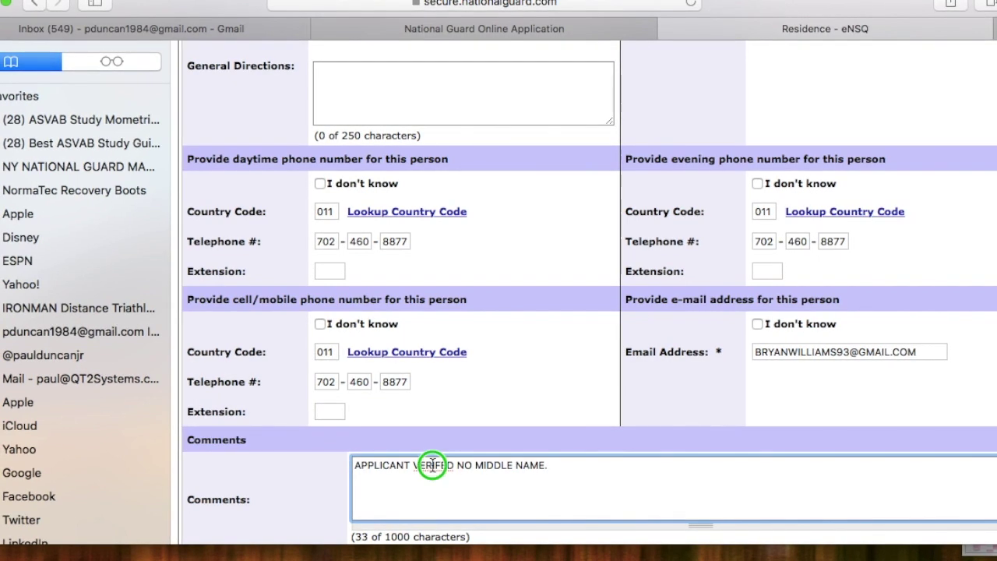
{"action": "left_click", "coordinate": [468, 213]}
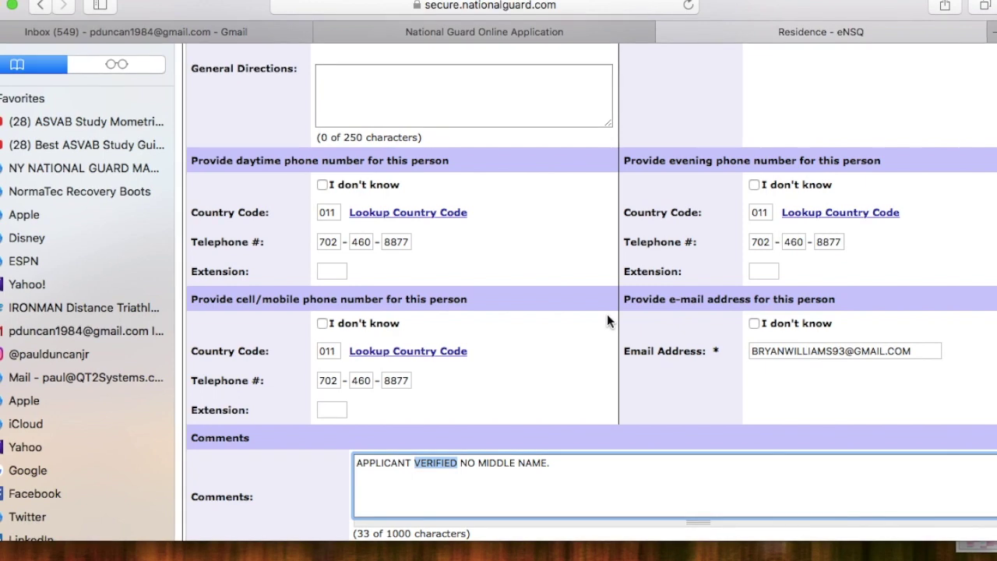
Return to the Residences summary to view the listed dates and go back to the profile's questionnaire list
{"action": "scroll", "coordinate": [608, 320], "scroll_direction": "down", "scroll_amount": 3}
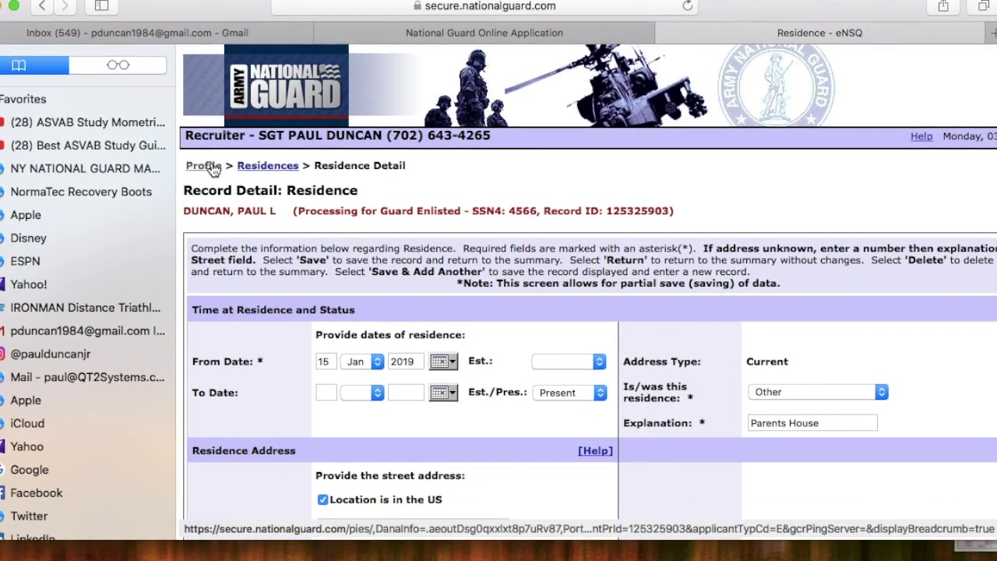
{"action": "left_click", "coordinate": [266, 166]}
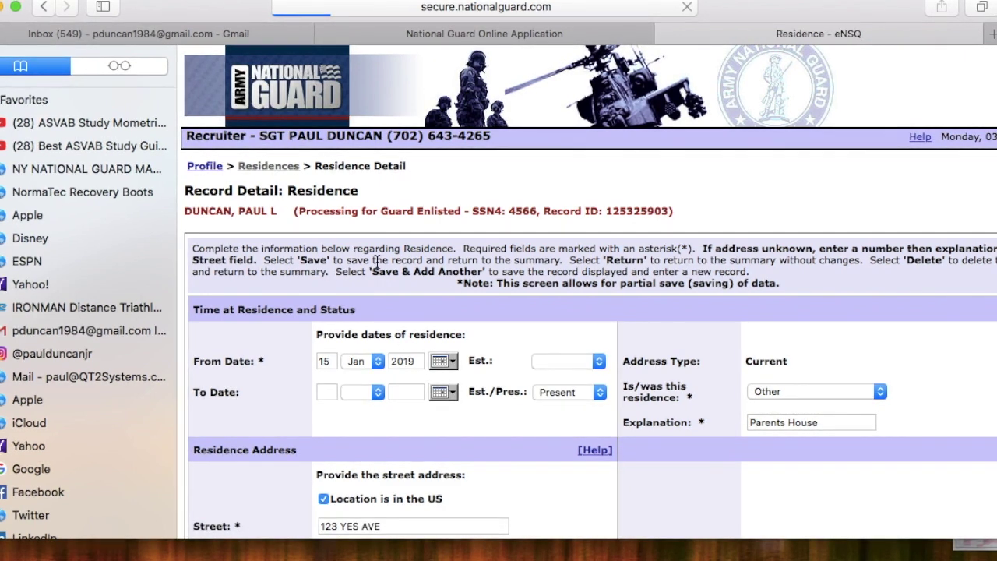
{"action": "scroll", "coordinate": [342, 438], "scroll_direction": "down", "scroll_amount": 2}
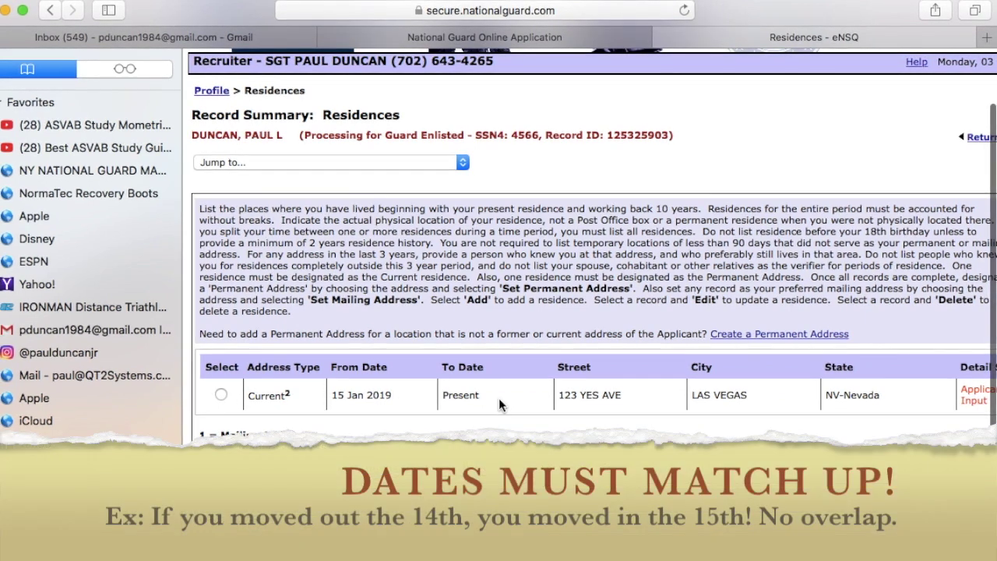
{"action": "left_click", "coordinate": [979, 141]}
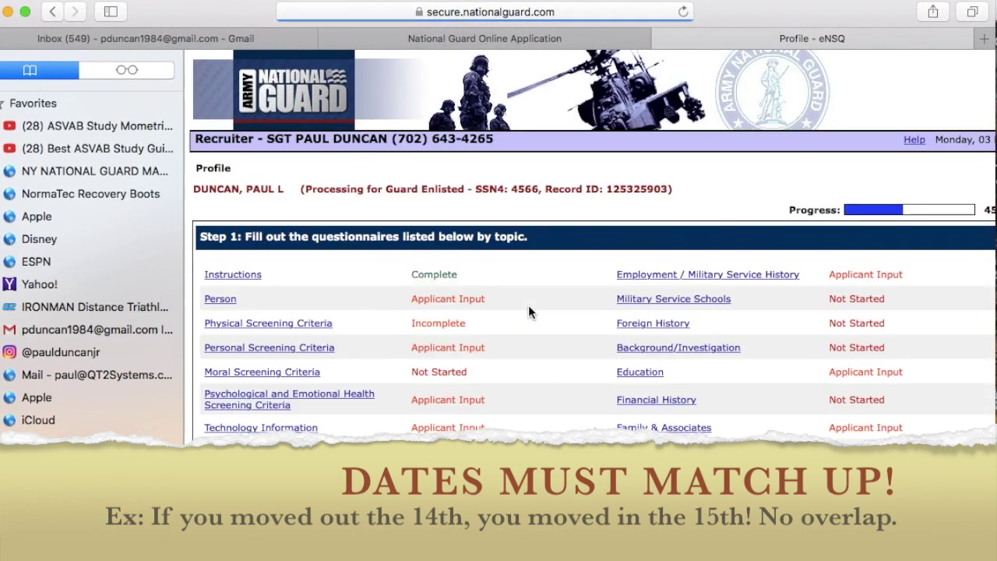
{"action": "scroll", "coordinate": [529, 308], "scroll_direction": "down", "scroll_amount": 3}
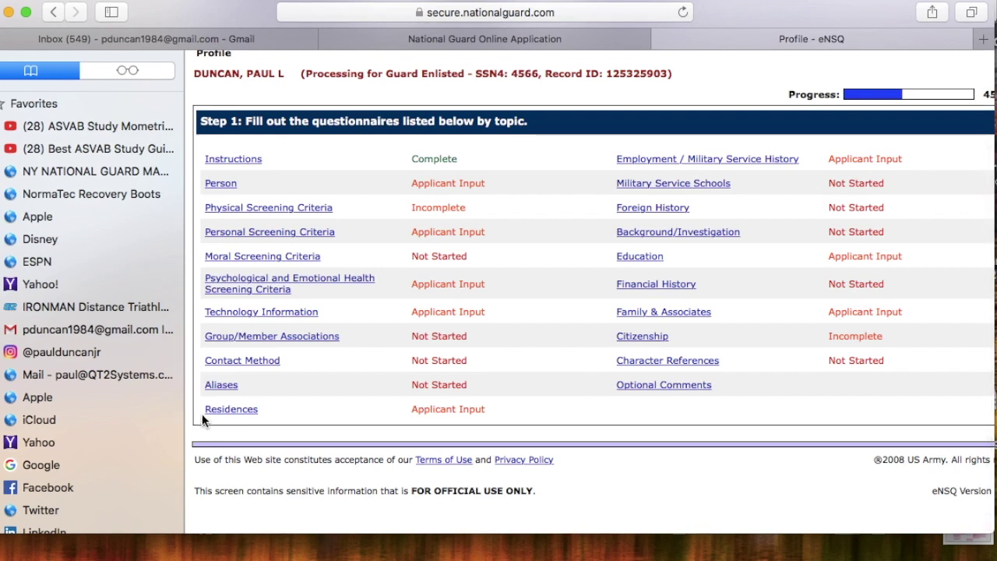
{"action": "left_click", "coordinate": [242, 364]}
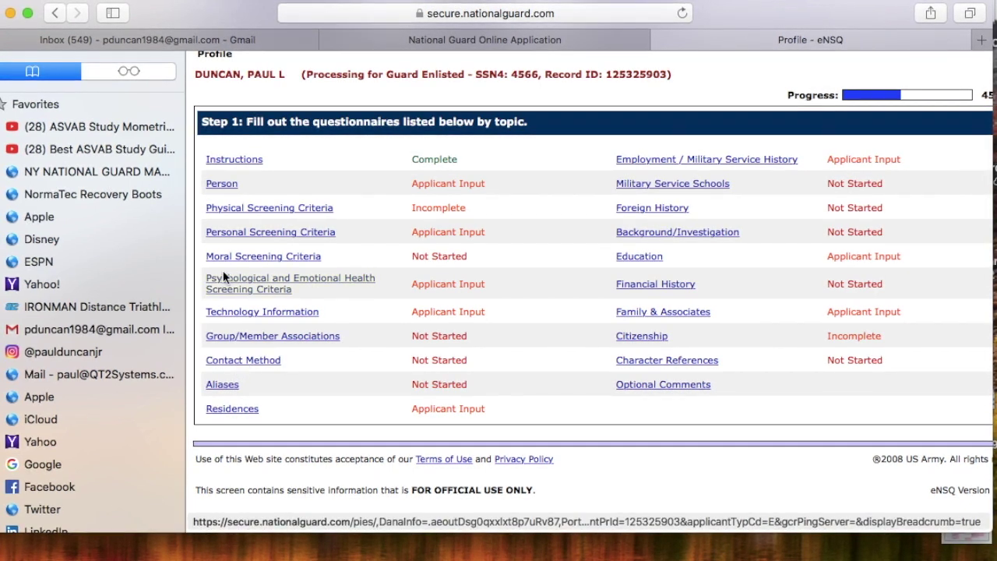